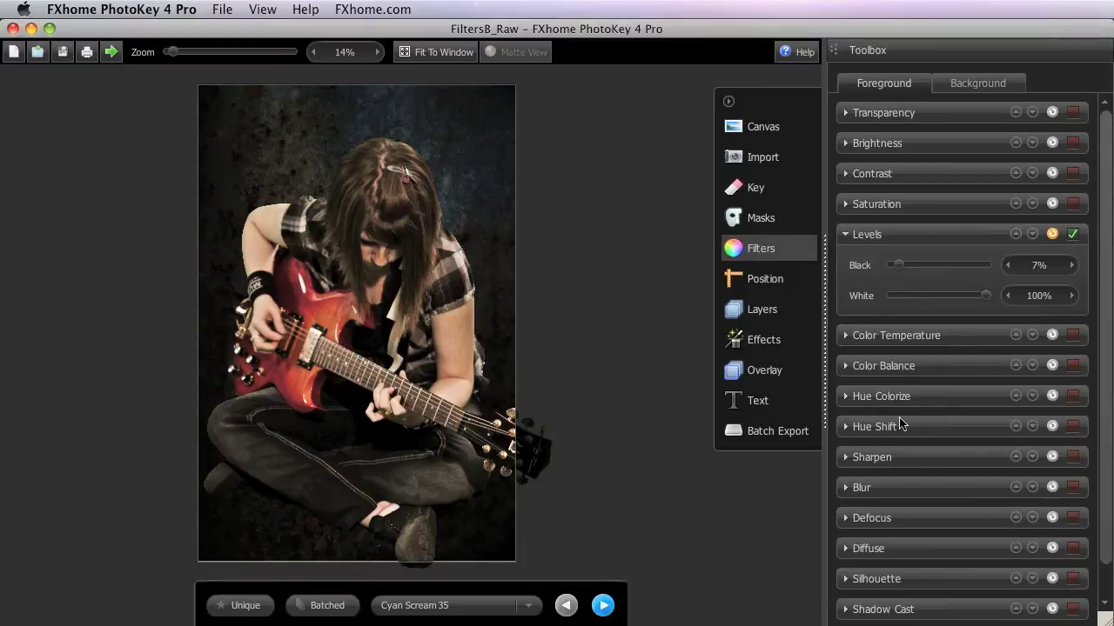
Enable the background Hue Shift at 100% strength and sweep the Hue slider before returning to 0.00°
left_click(972, 82)
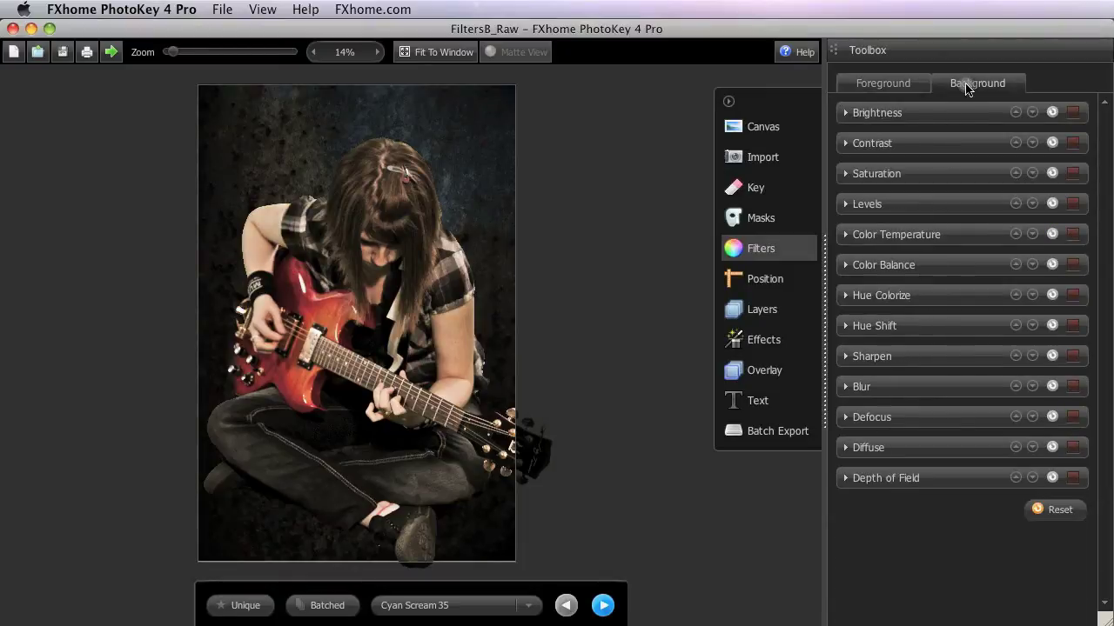
left_click(915, 331)
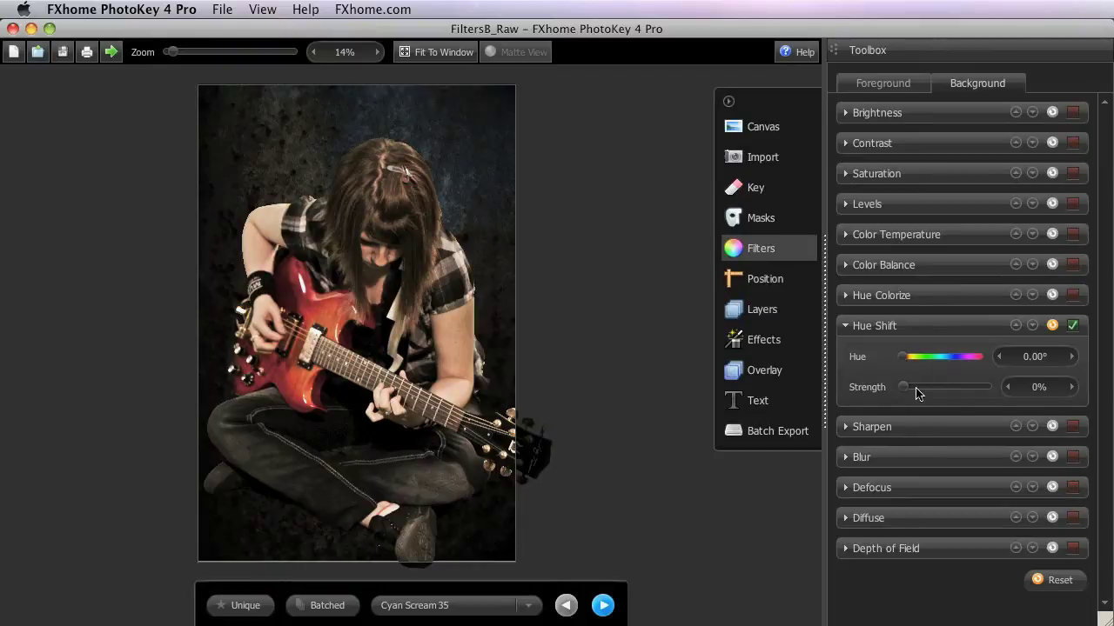
left_click_drag(907, 391, 995, 396)
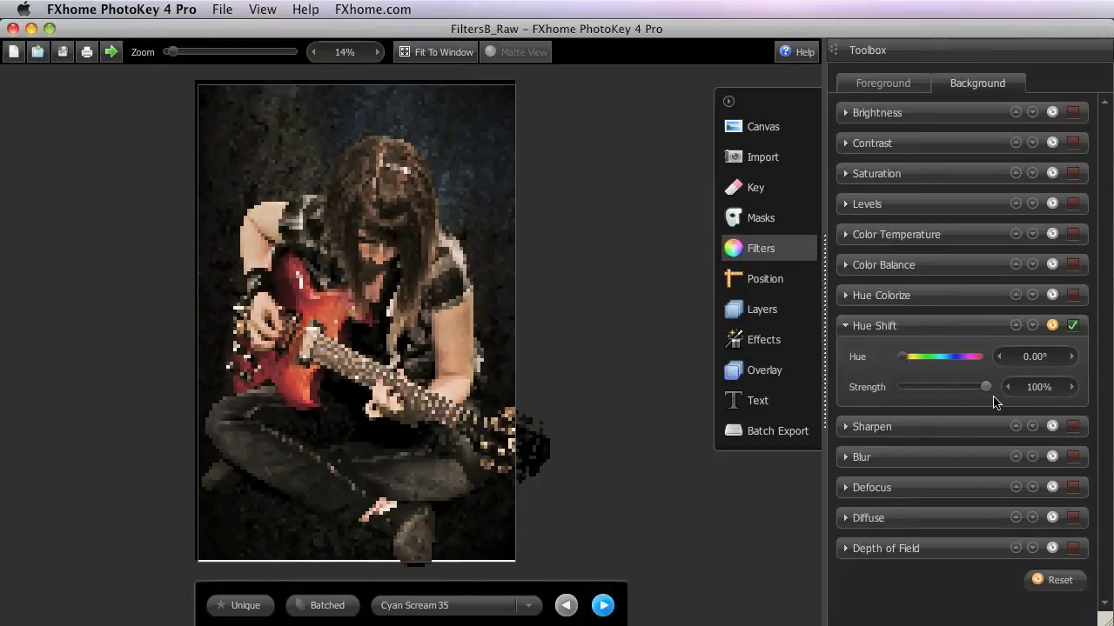
mouse_move(902, 365)
left_mouse_down()
mouse_move(994, 360)
mouse_move(893, 360)
left_mouse_up()
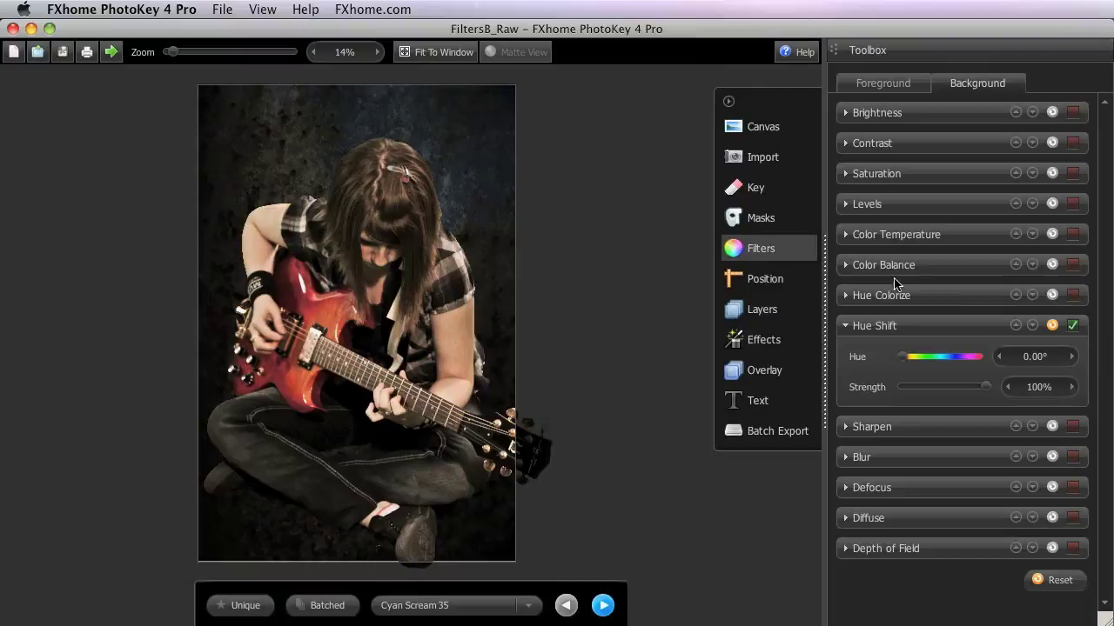
Enable Sharpen on the seated guitarist and zoom to 100% to check the detail
left_click(881, 87)
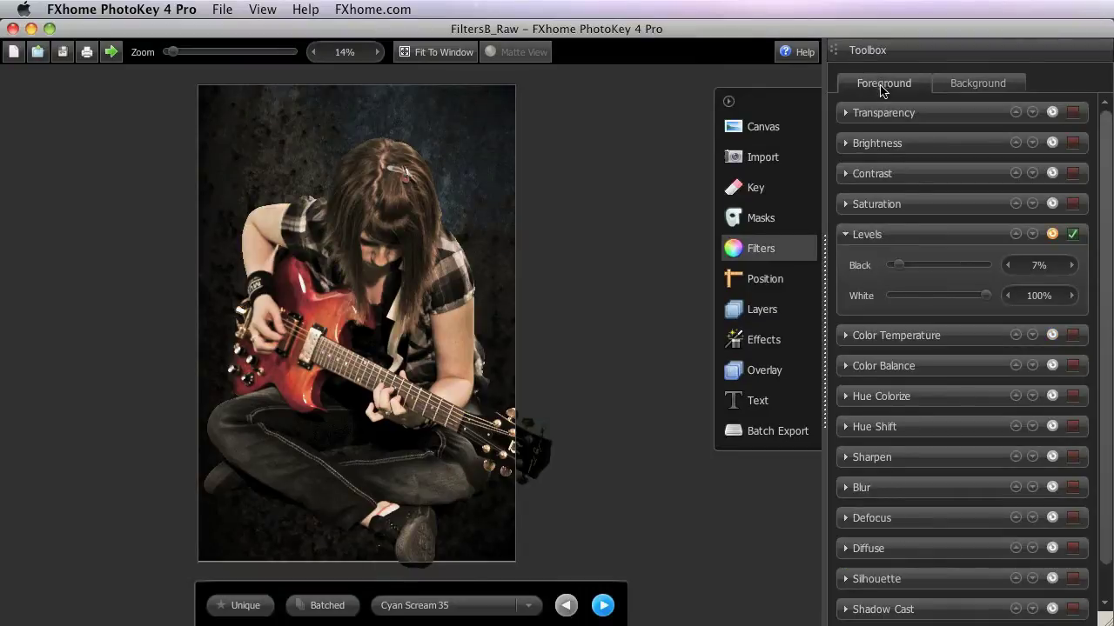
left_click(901, 461)
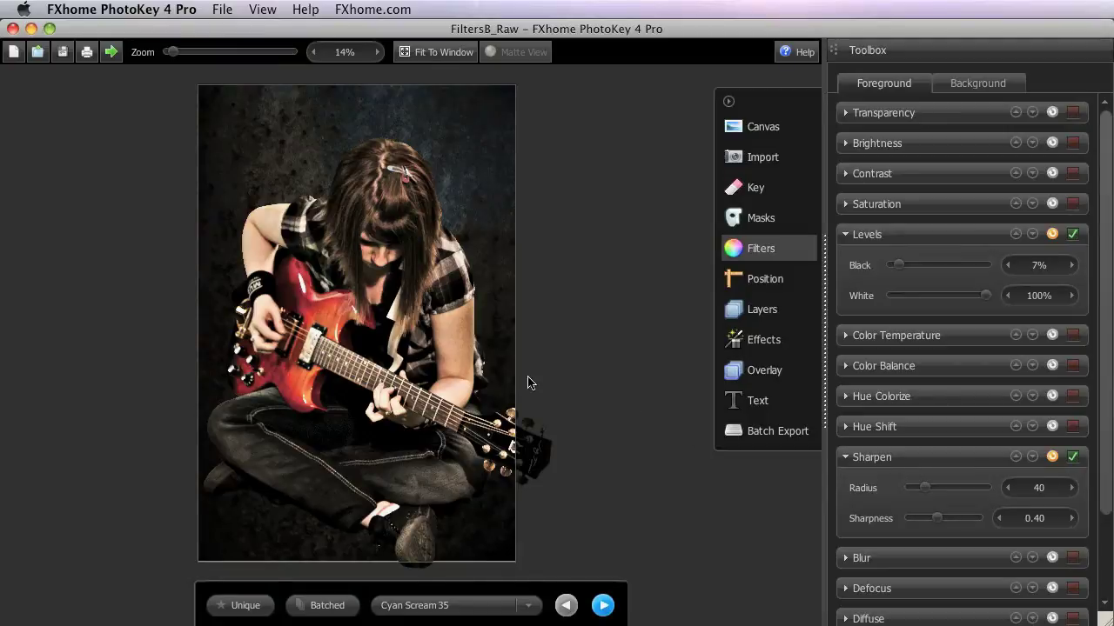
left_click(244, 53)
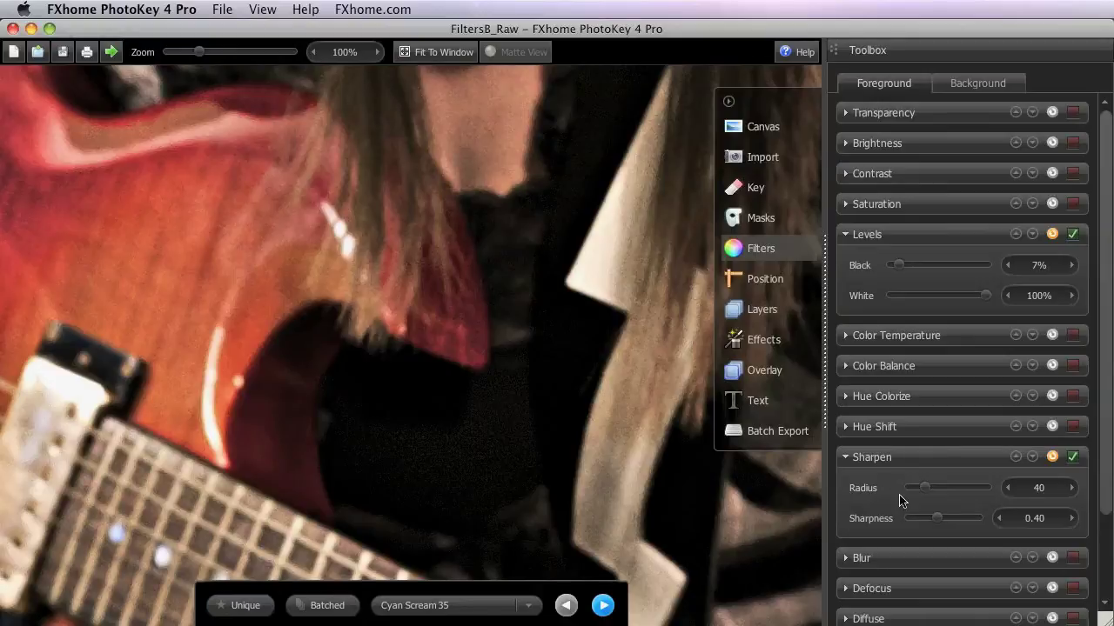
Adjust the Sharpen radius and set Sharpness to 1.00
left_click_drag(916, 492, 970, 521)
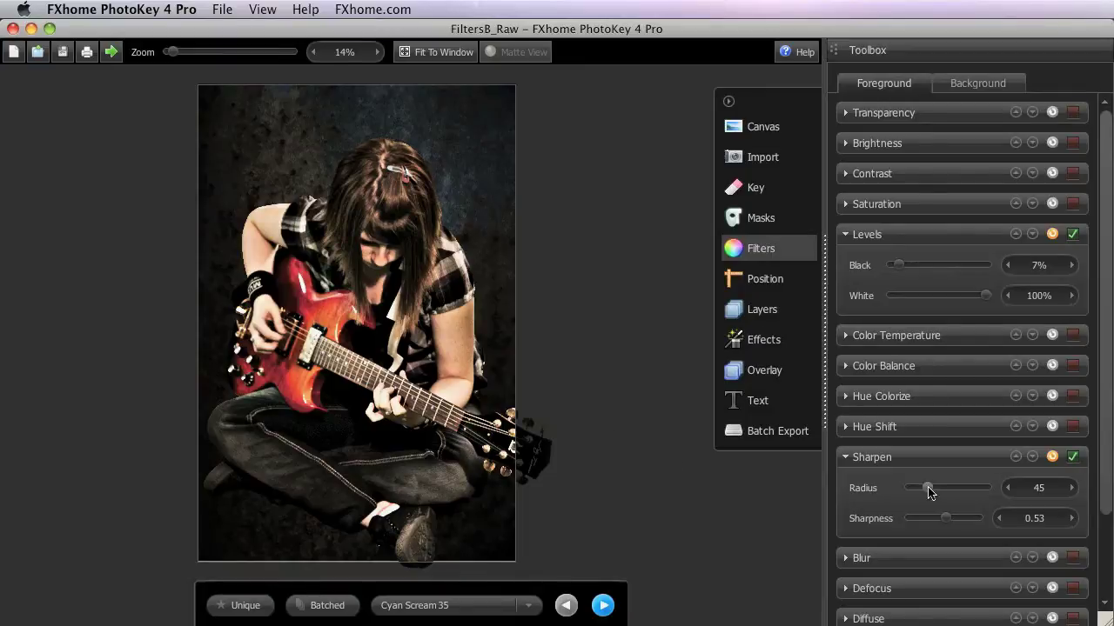
left_click_drag(925, 489, 917, 489)
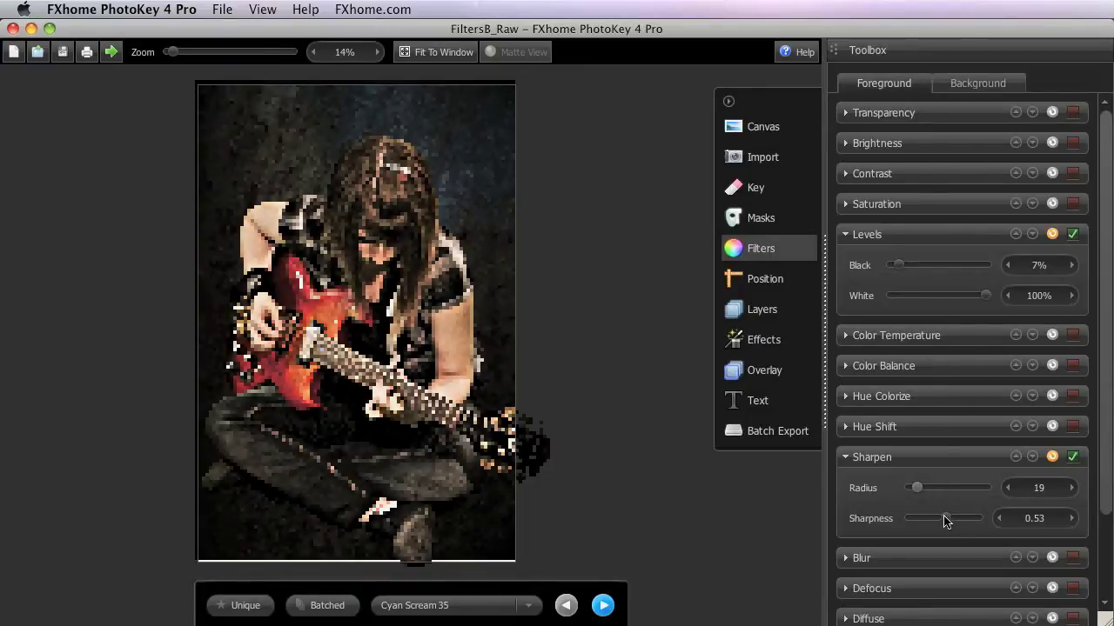
double_click(1018, 522)
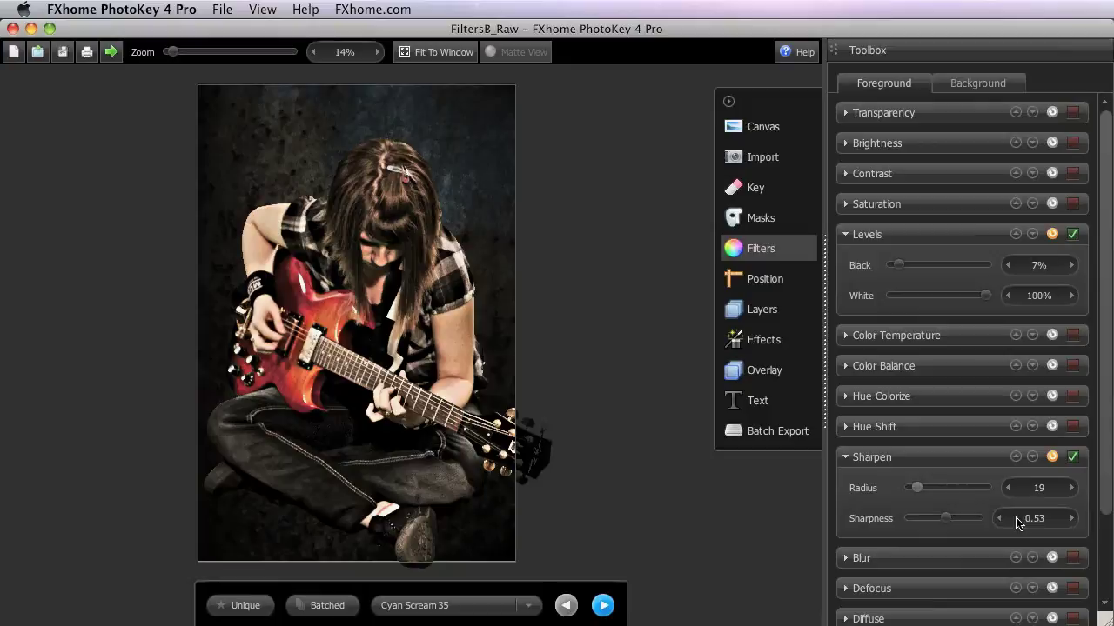
type("1")
key("Return")
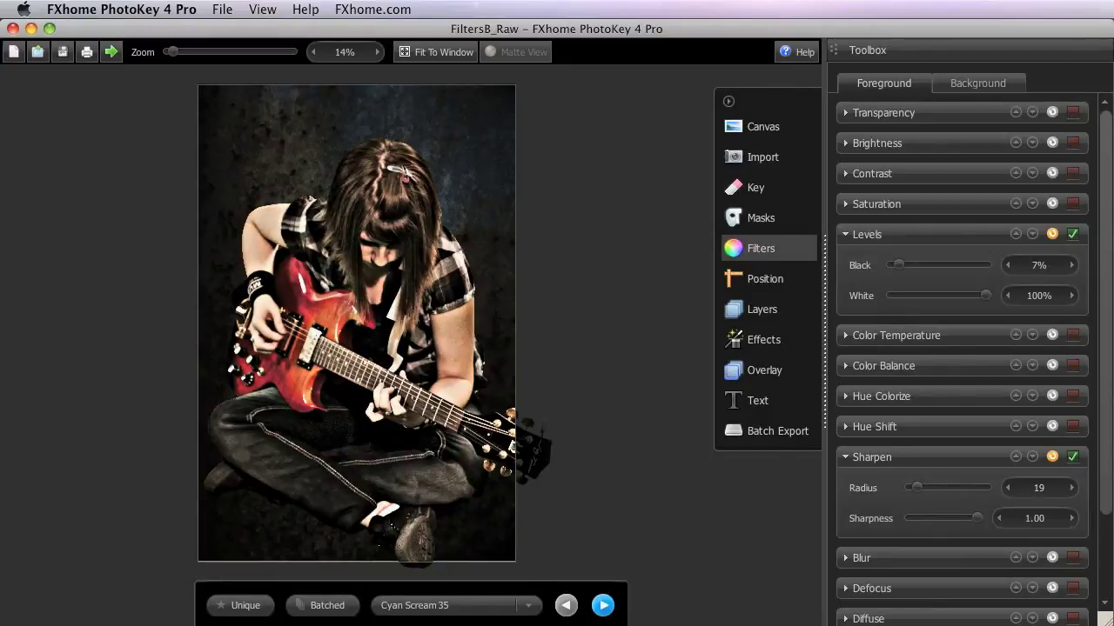
Compare Sharpen off and on, then settle on radius 5 and sharpness 0.75
left_click(1072, 456)
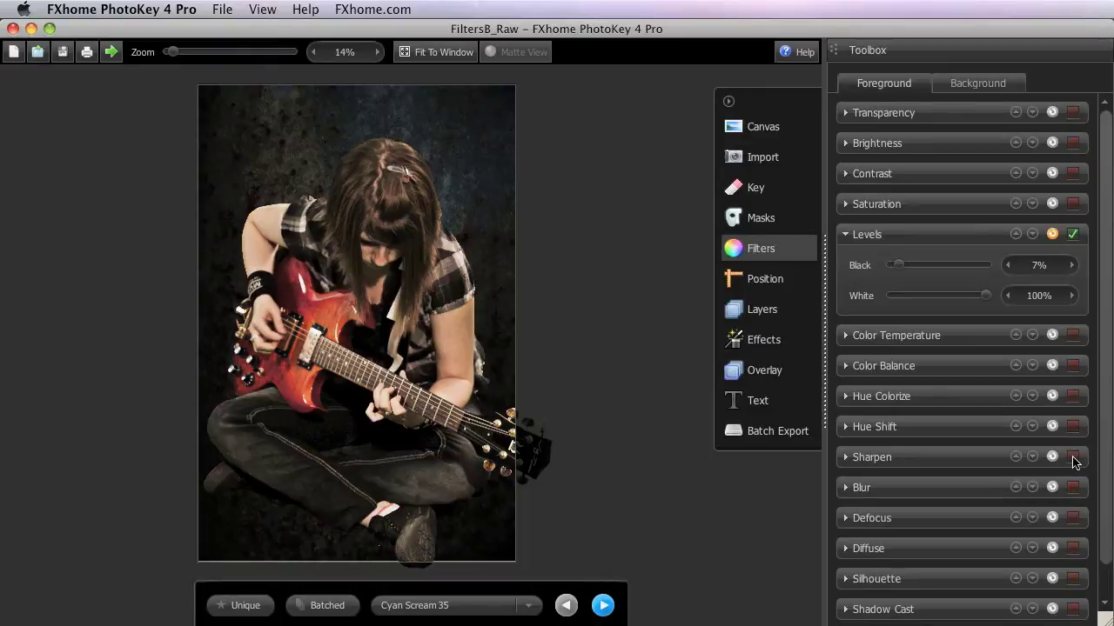
left_click(1072, 455)
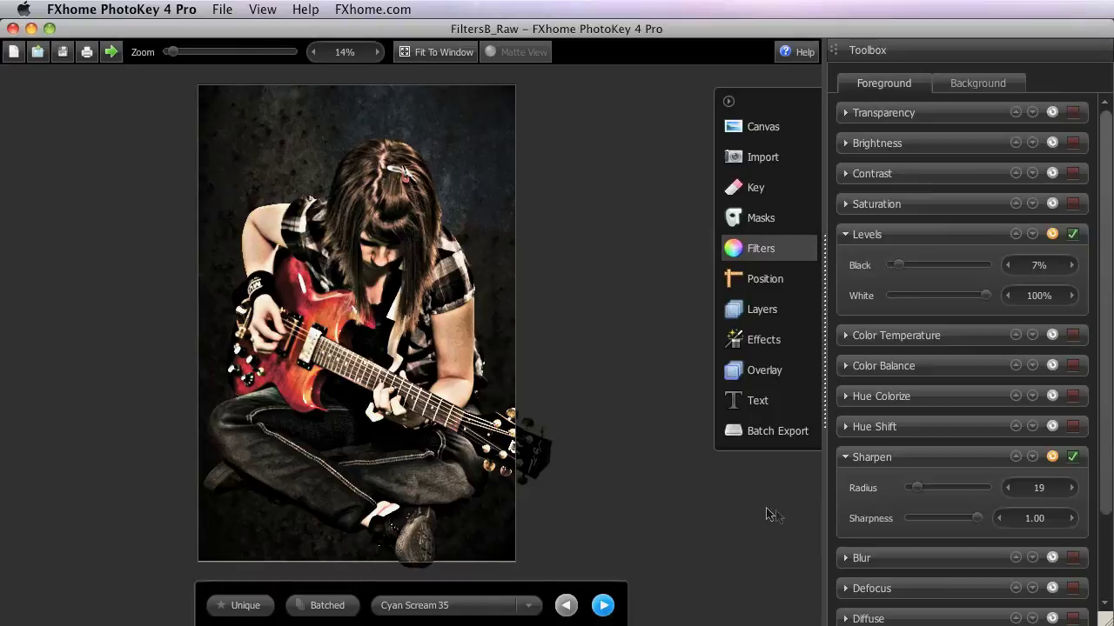
left_click_drag(975, 519, 959, 519)
left_click_drag(917, 488, 910, 490)
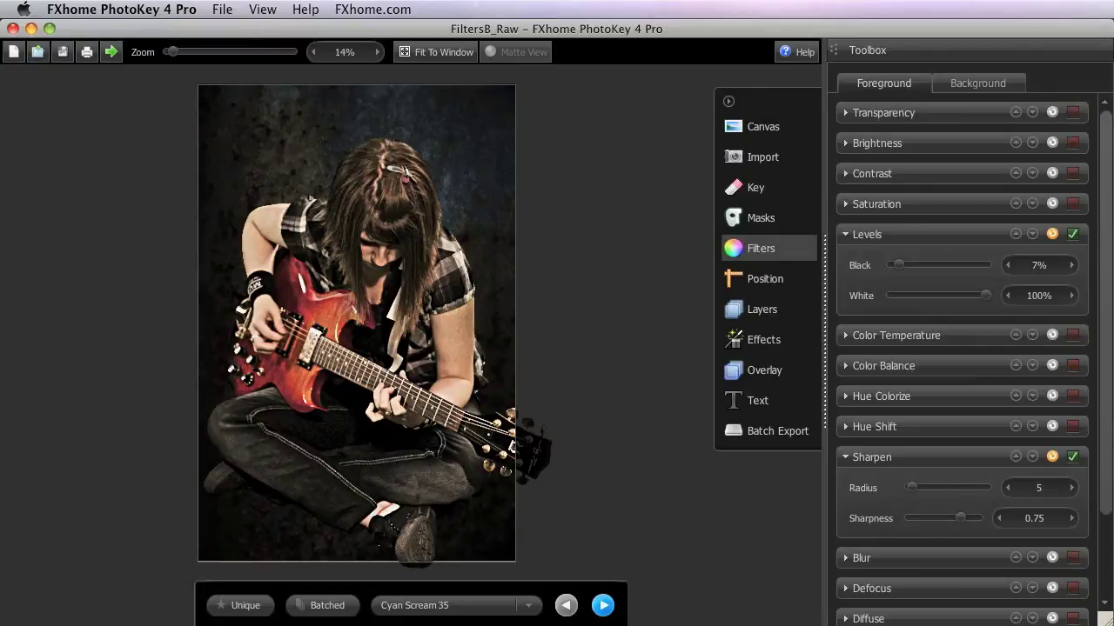
left_click_drag(1105, 432, 1105, 537)
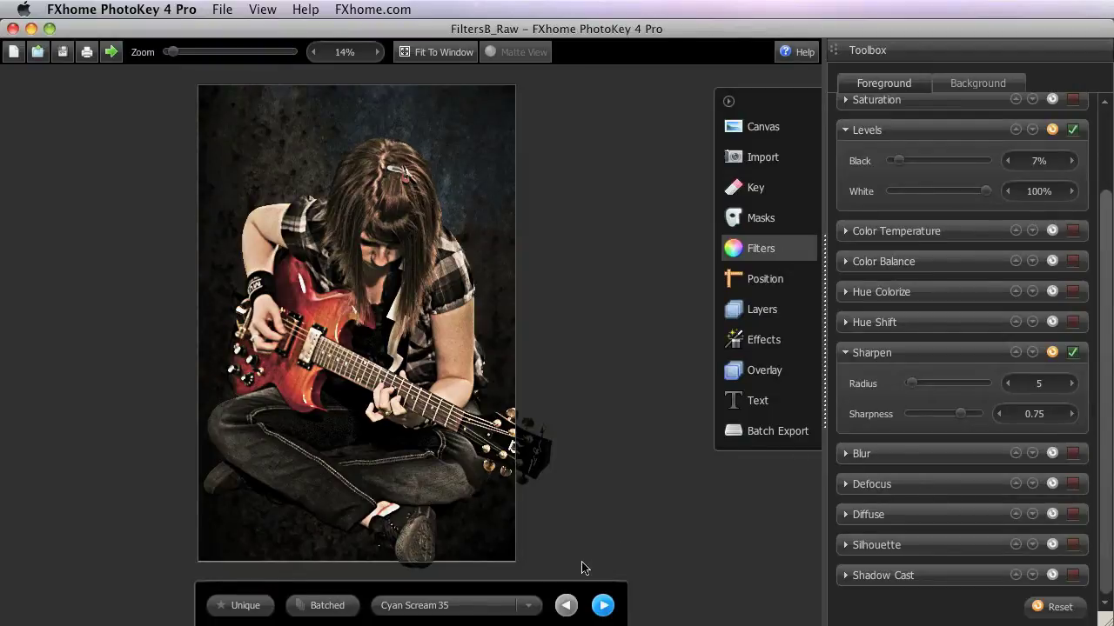
Load Cyan Scream 73 and add Defocus with blur 15 and bloom 80%
left_click(527, 606)
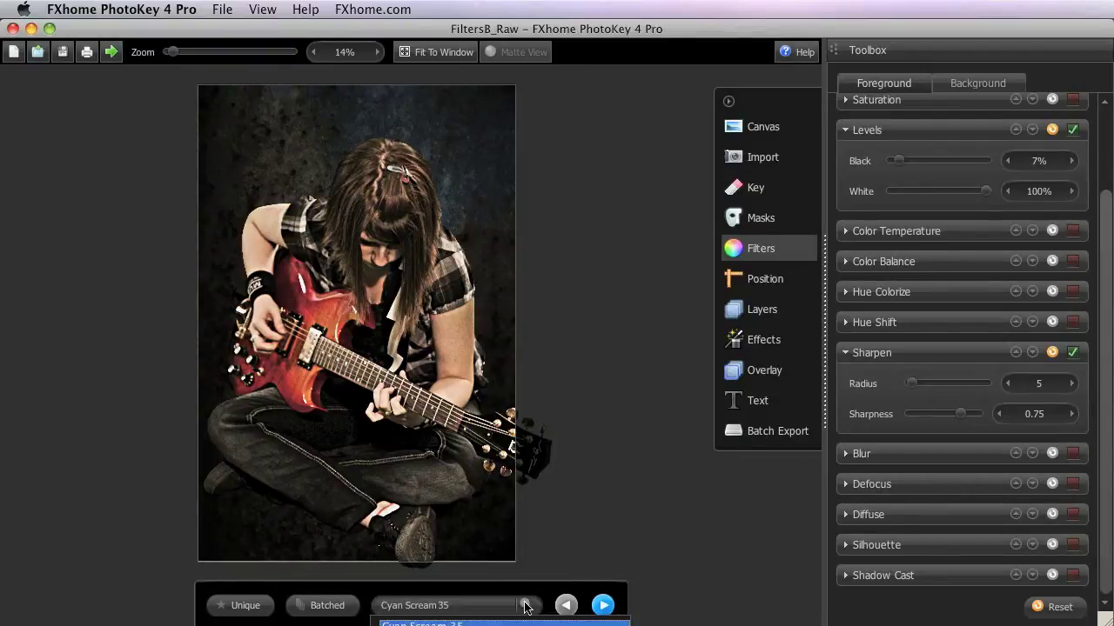
left_click(504, 623)
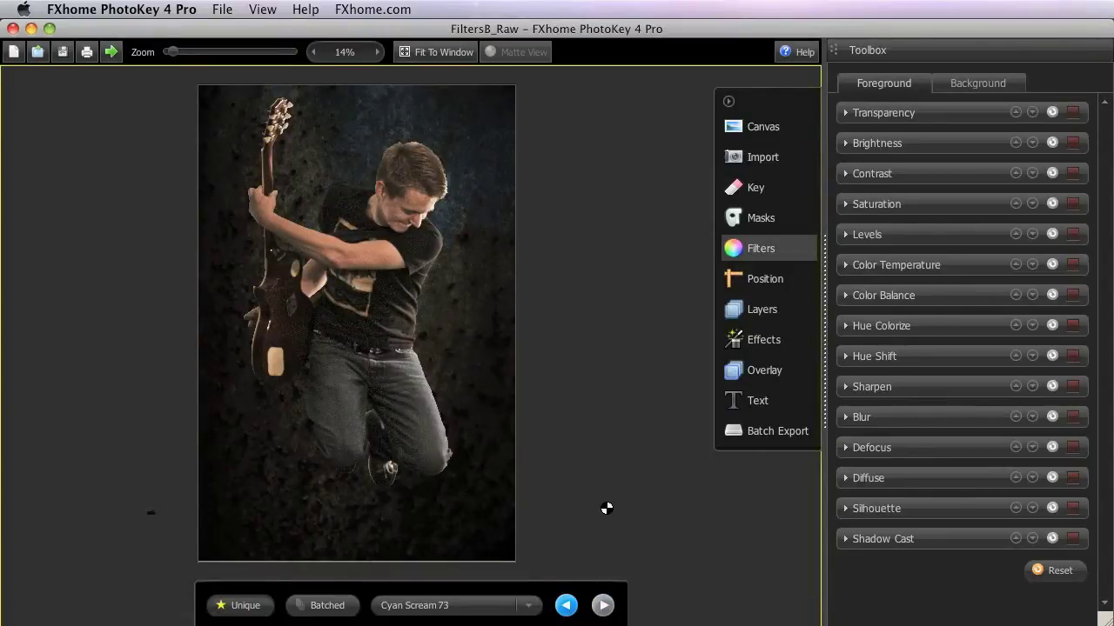
left_click(940, 449)
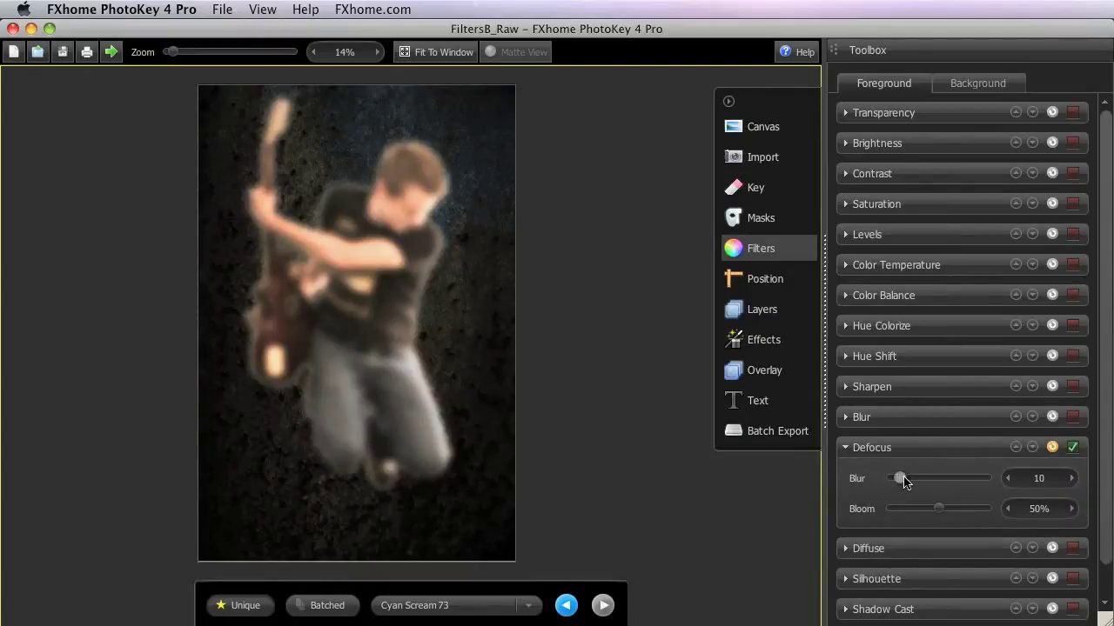
mouse_move(900, 478)
left_mouse_down()
mouse_move(972, 485)
mouse_move(905, 475)
left_mouse_up()
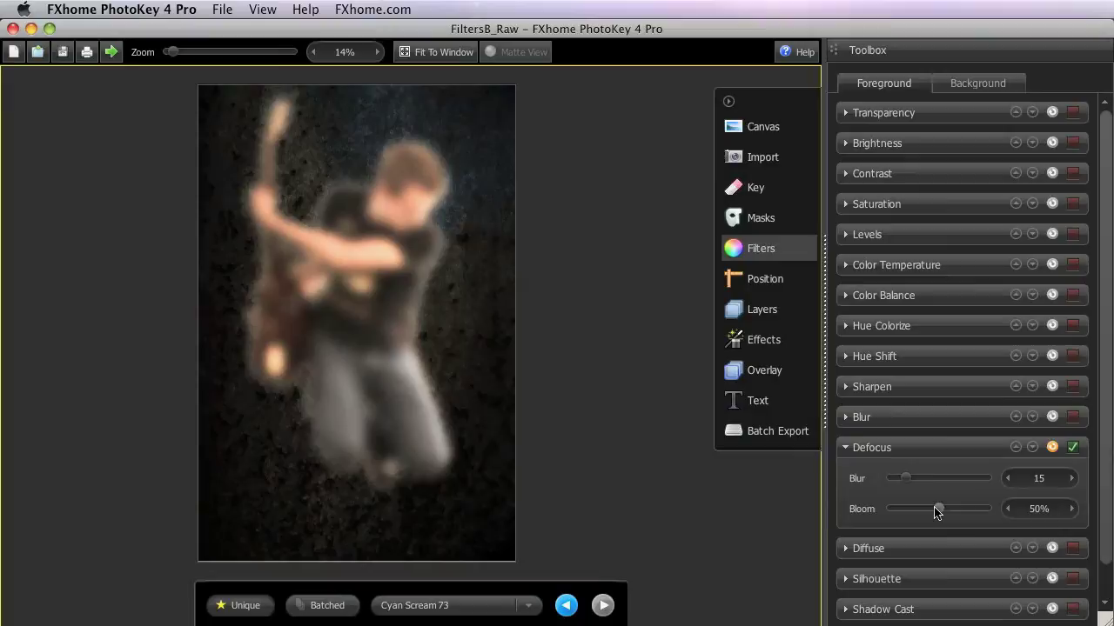
left_click_drag(936, 512, 883, 512)
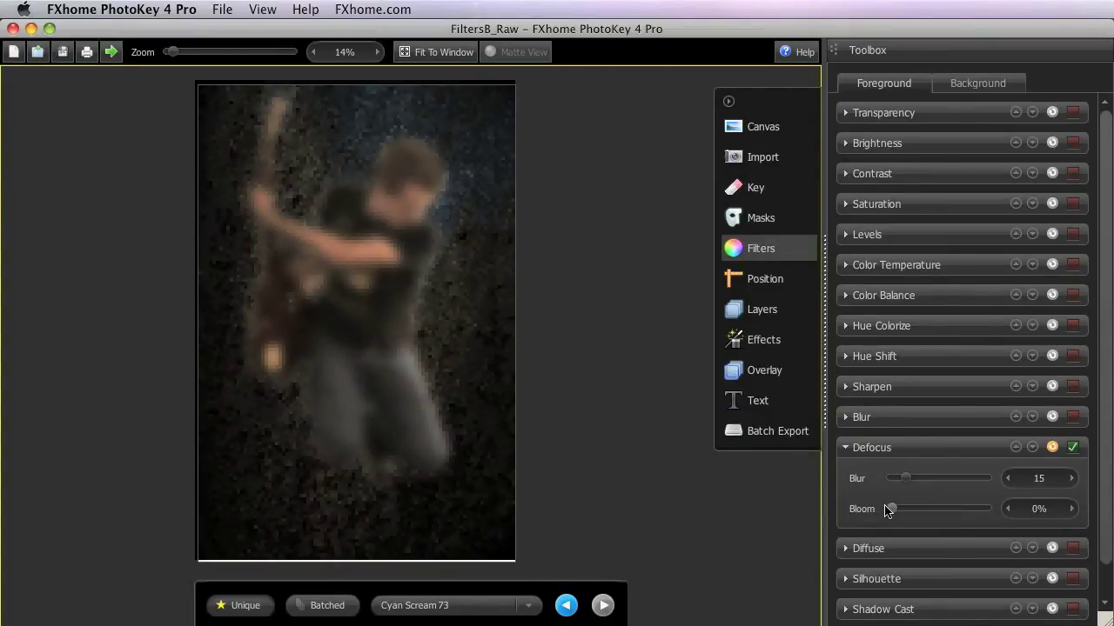
left_click_drag(886, 509, 963, 510)
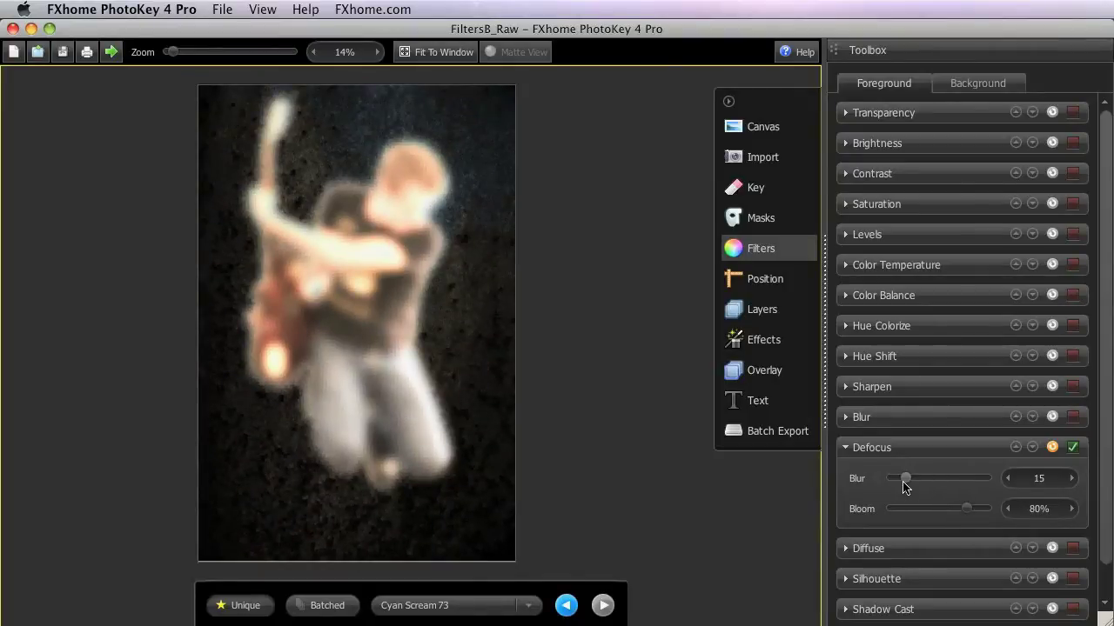
Switch back to the seated guitarist photo and expand the Diffuse filter
left_click(526, 610)
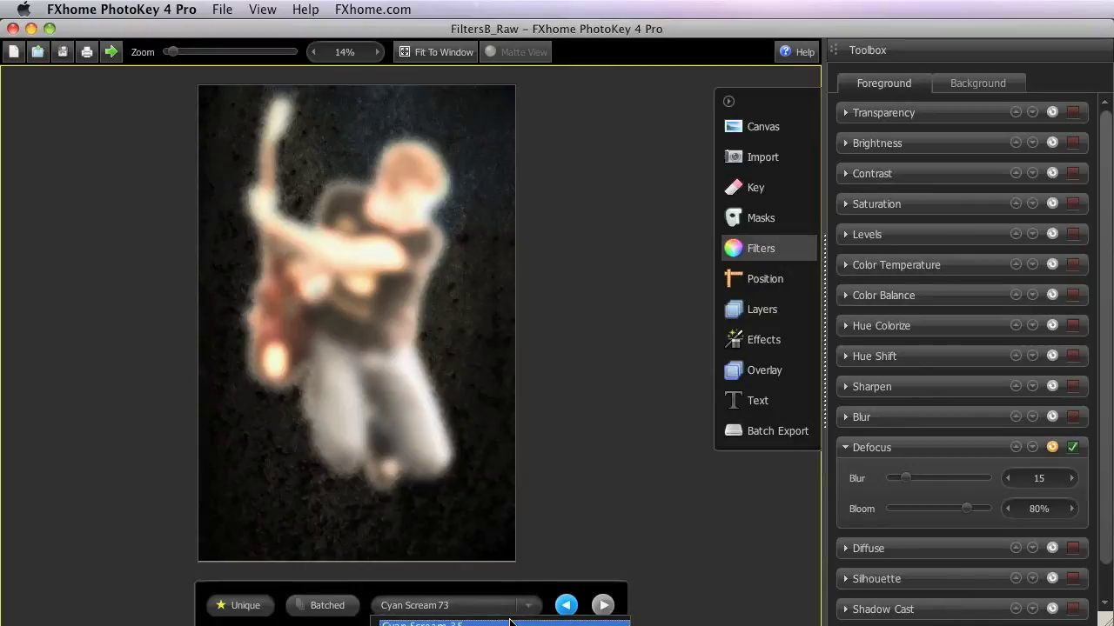
left_click(509, 623)
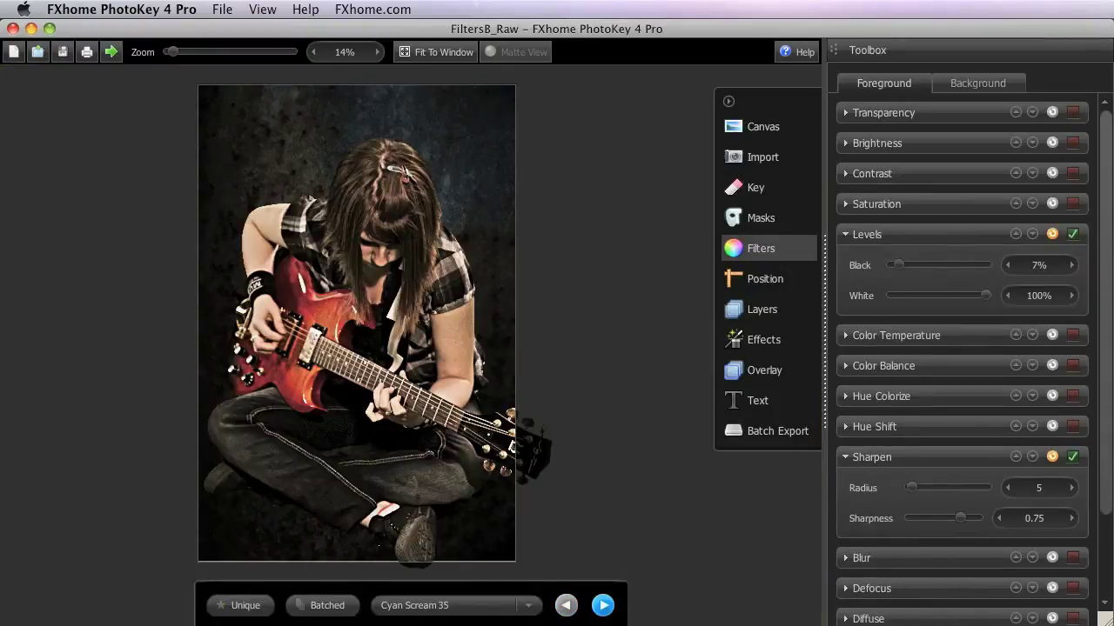
scroll(1105, 357, "down", 3)
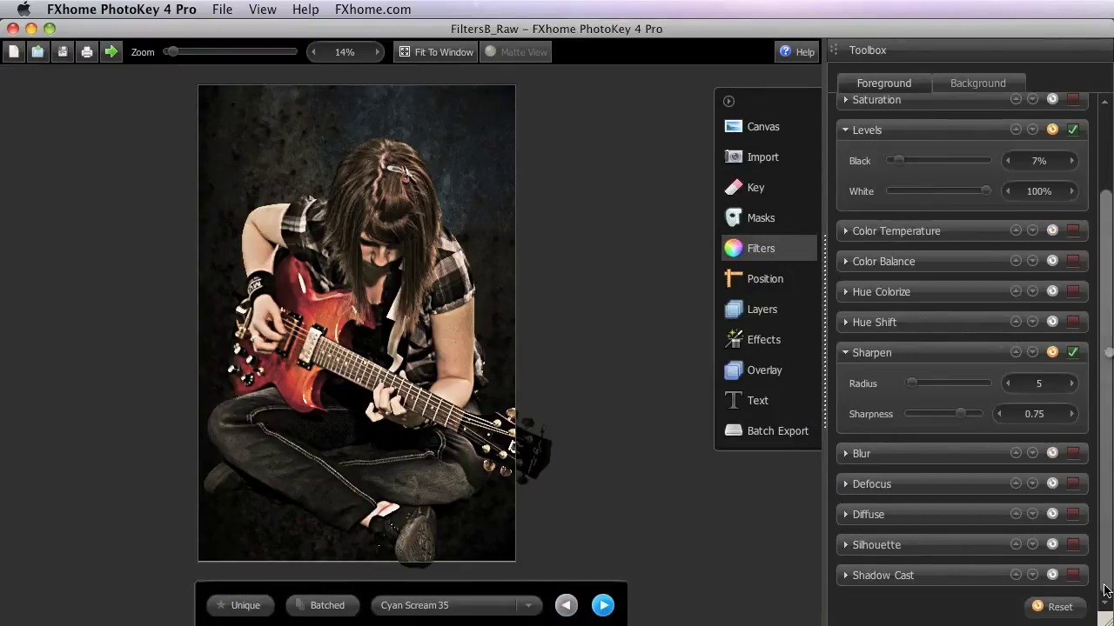
left_click(928, 514)
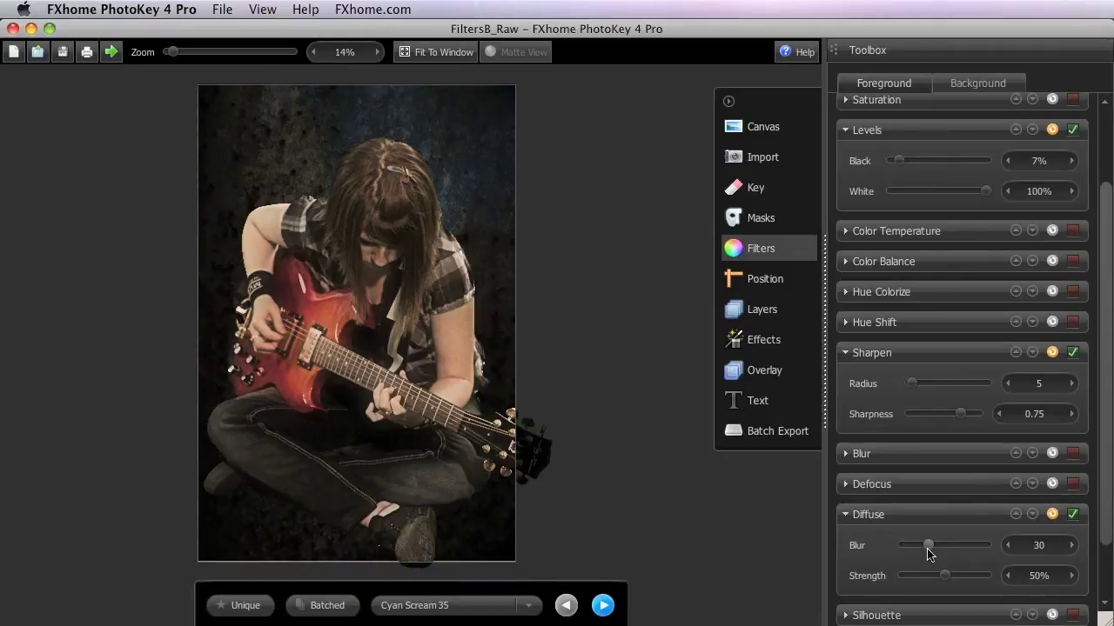
Set the Diffuse blur to about 29 and strength to 34%
left_click_drag(929, 554, 930, 551)
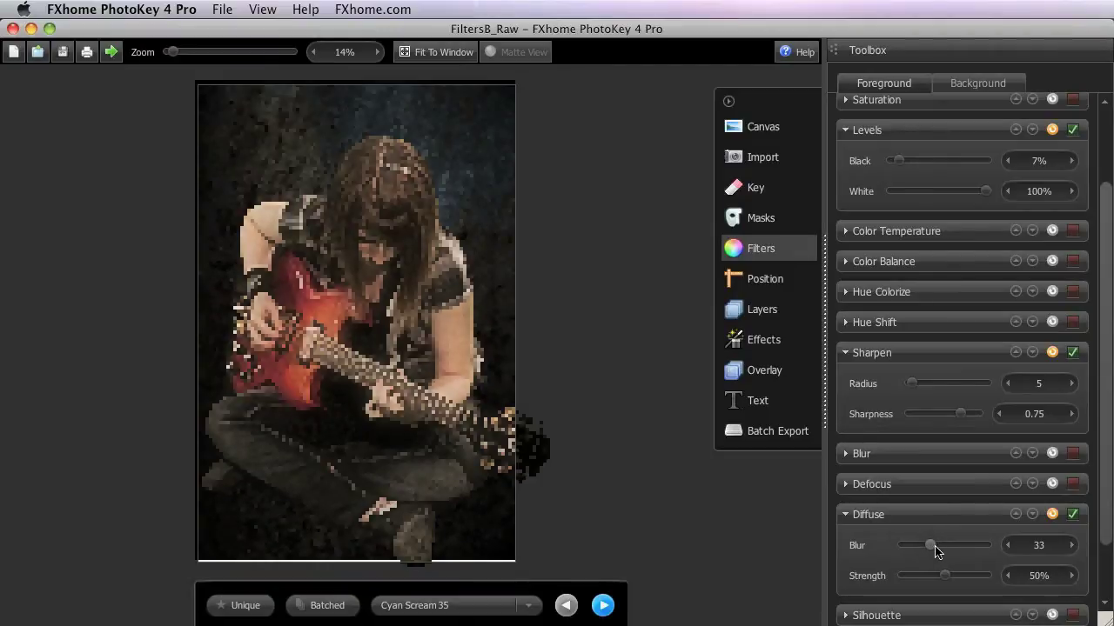
left_click_drag(935, 546, 923, 545)
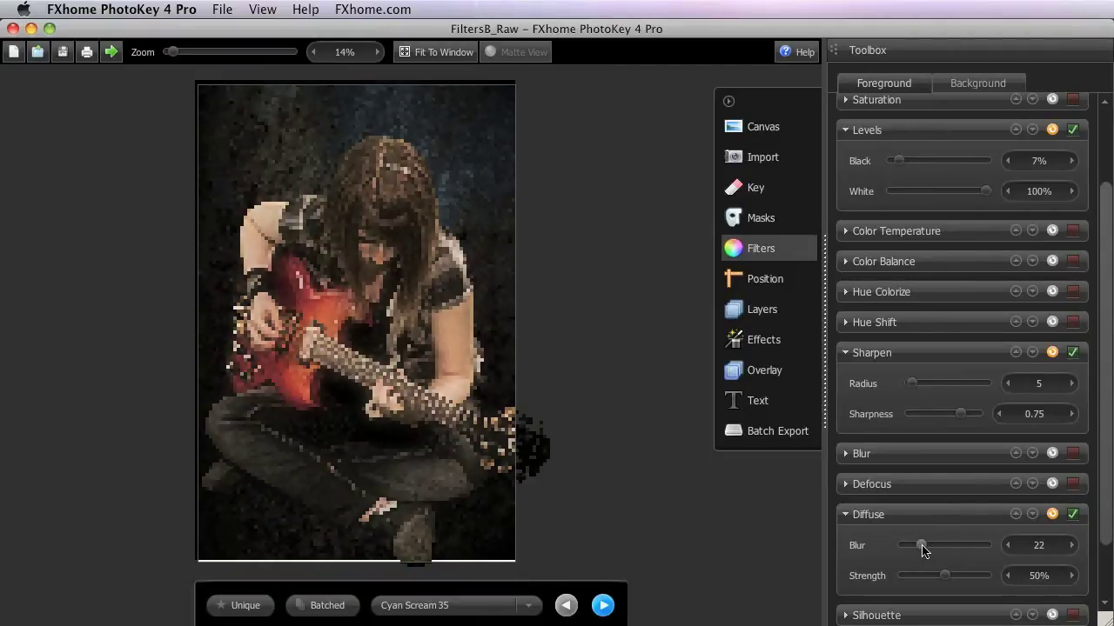
left_click_drag(945, 575, 982, 581)
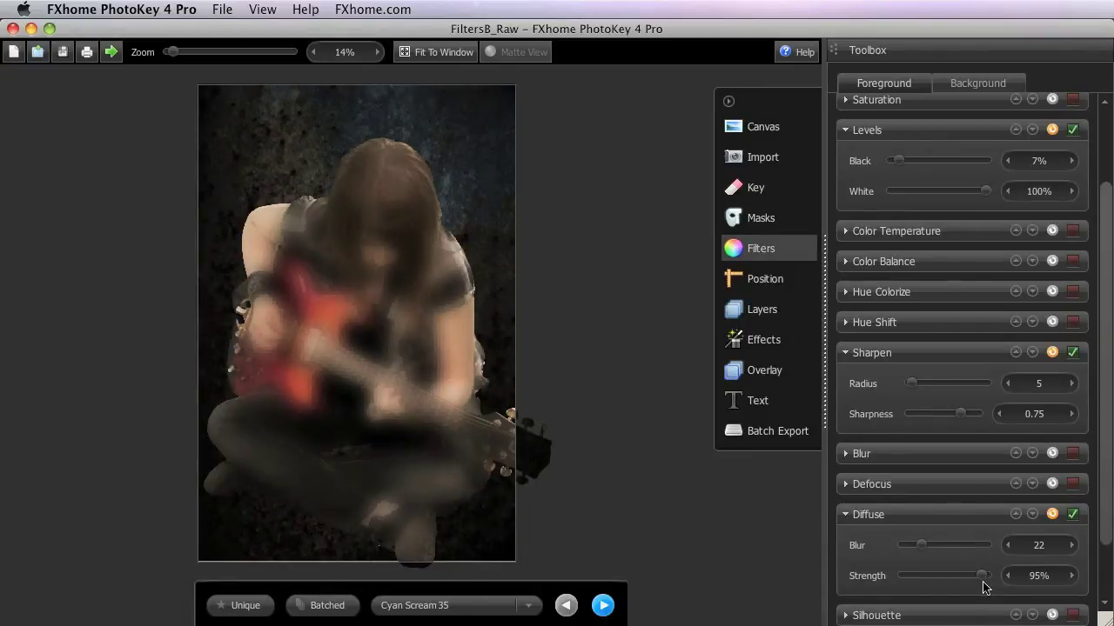
left_click_drag(982, 580, 930, 576)
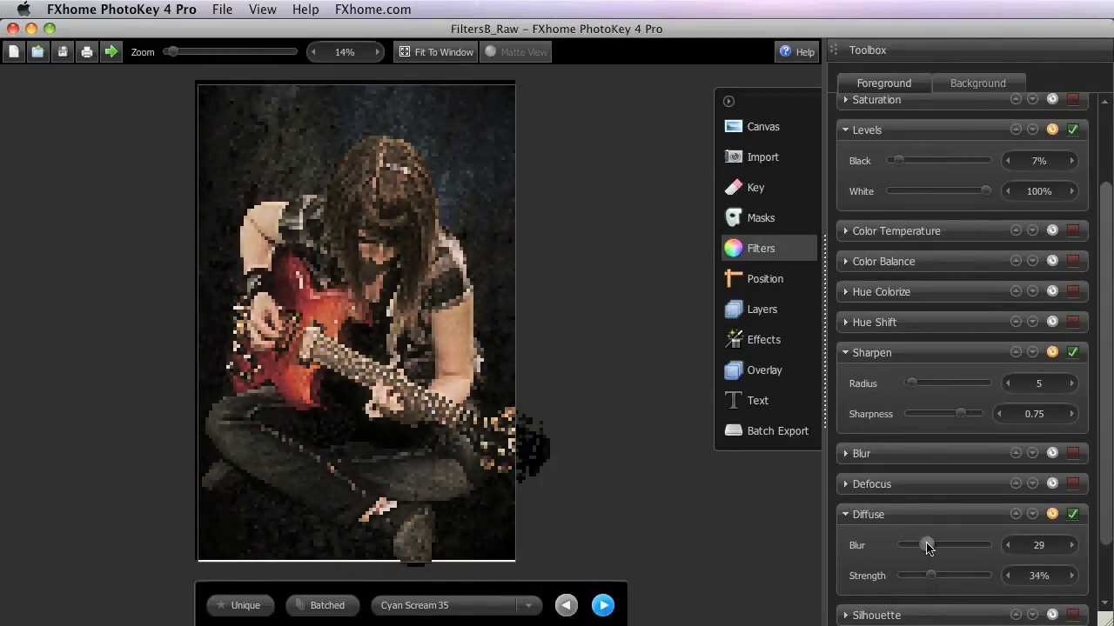
Switch to the Cyan Scream 73 jumping guitarist and enable the Silhouette filter
left_click(528, 605)
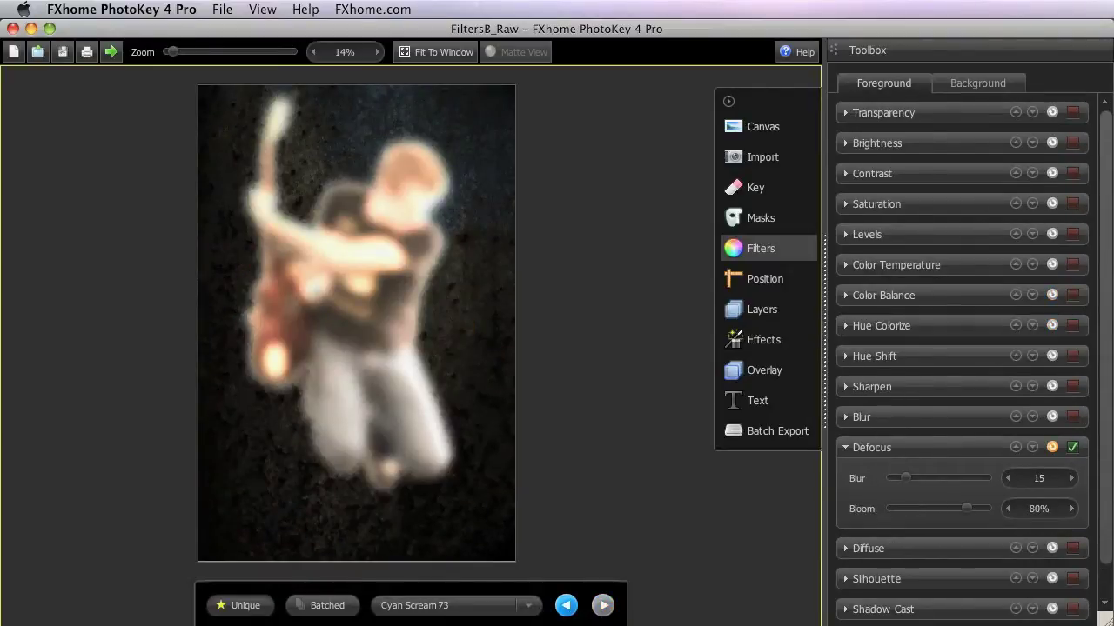
left_click(974, 582)
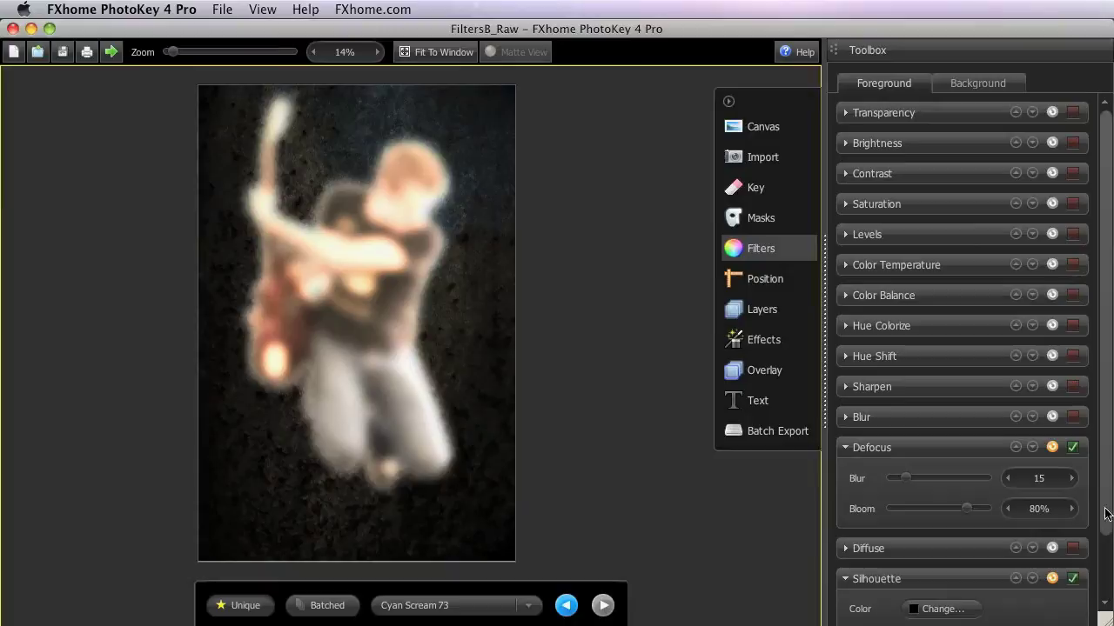
left_click(1110, 601)
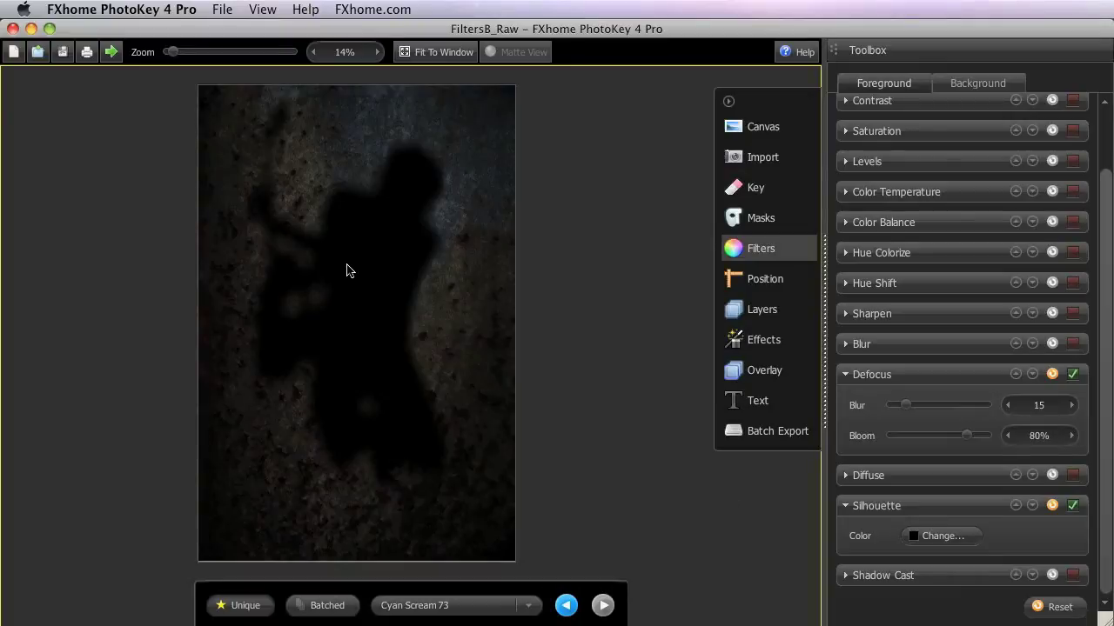
Change the silhouette colour from black to a bluish teal
left_click(943, 537)
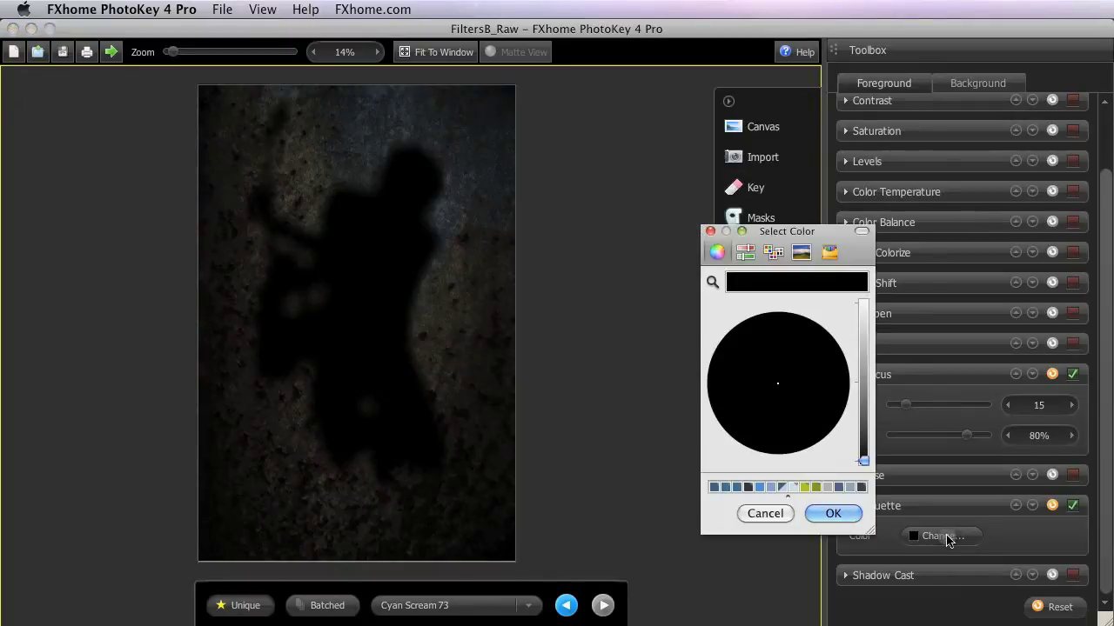
left_click(863, 405)
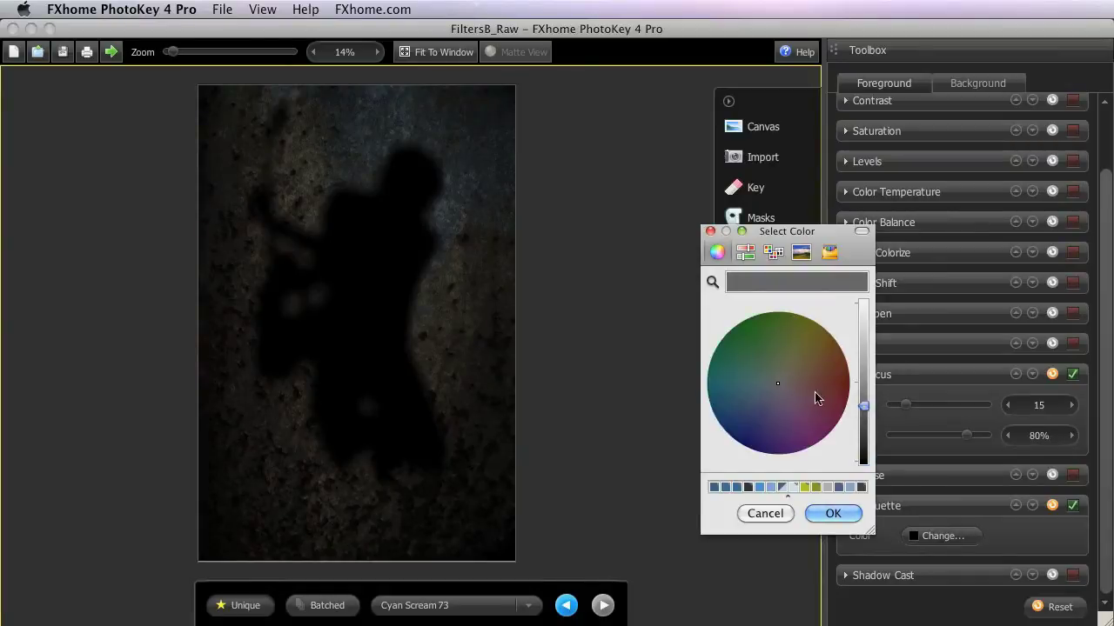
left_click(761, 392)
left_click(741, 394)
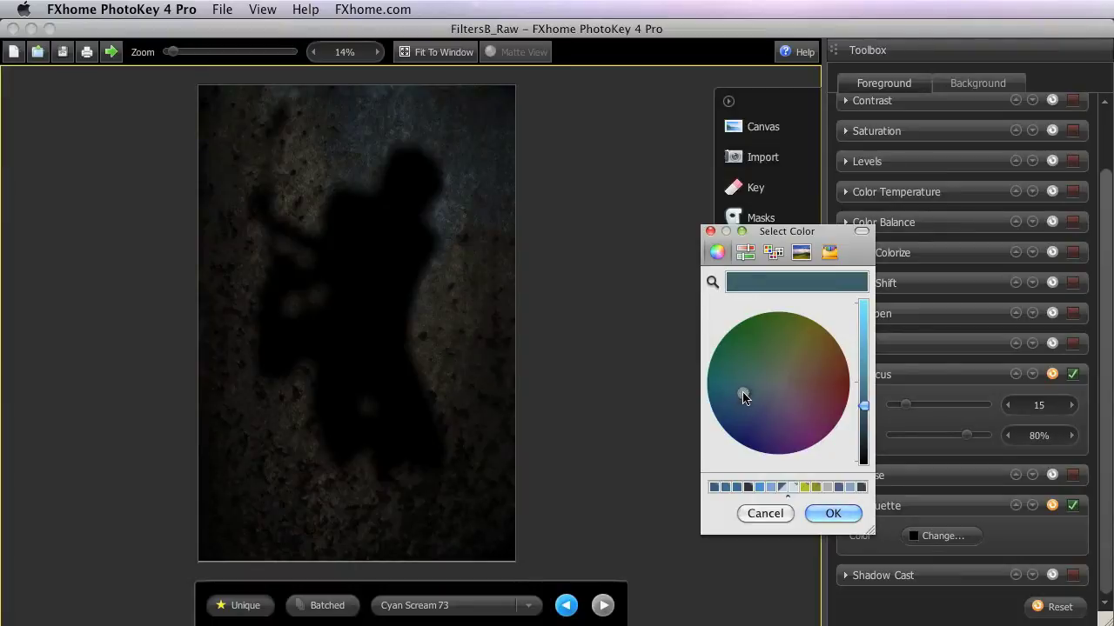
left_click(832, 514)
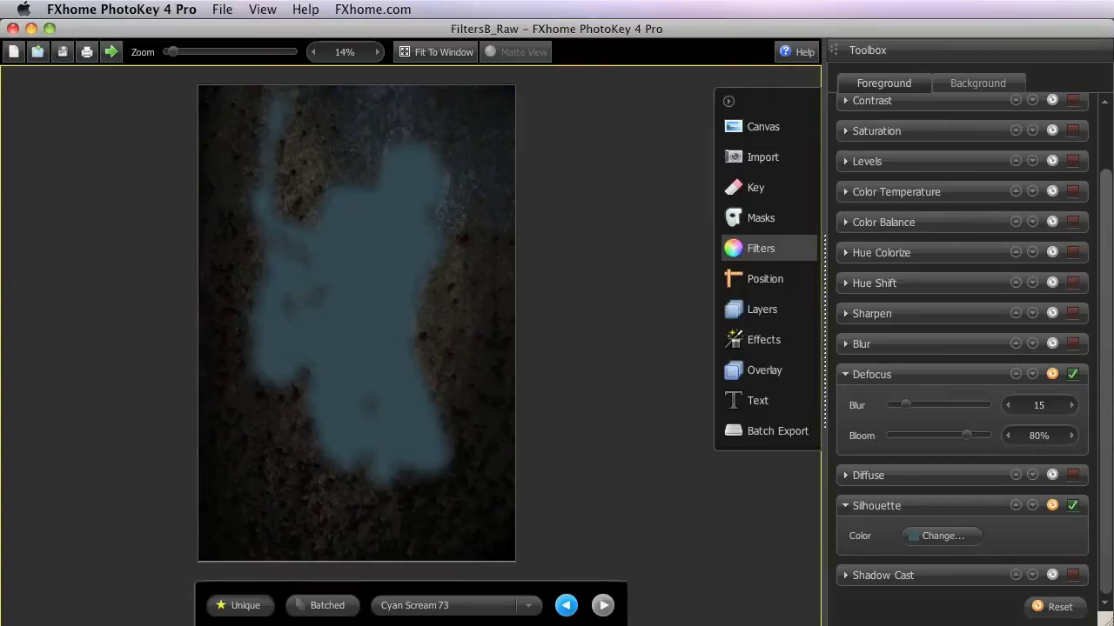
Enable Transparency at 40% so the background shows through the teal silhouette
scroll(986, 131, "up", 3)
left_click(962, 115)
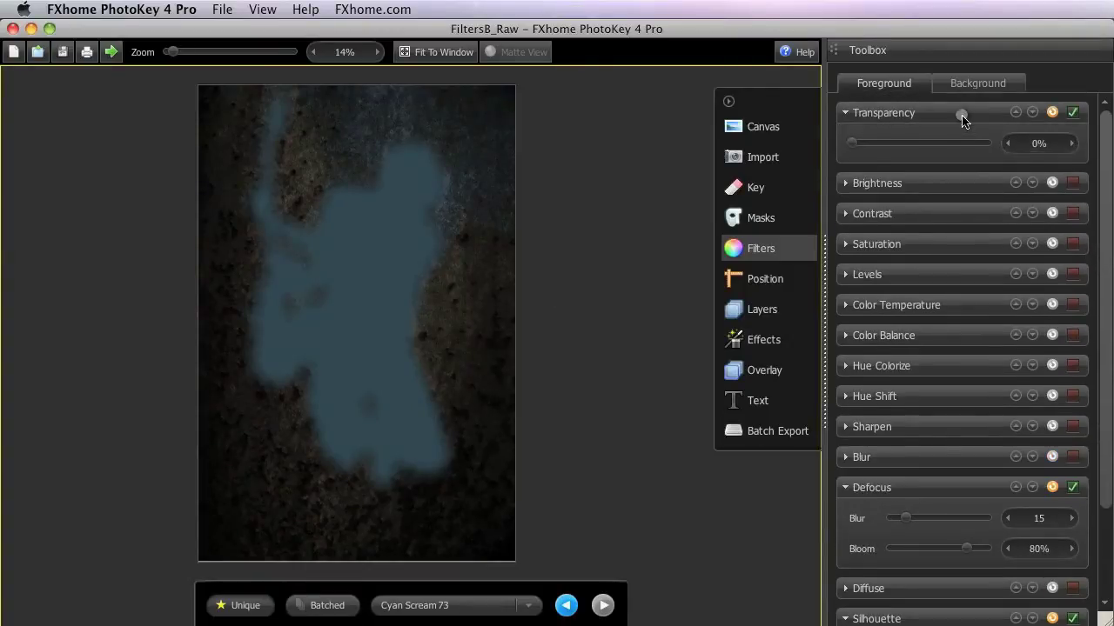
left_click(856, 145)
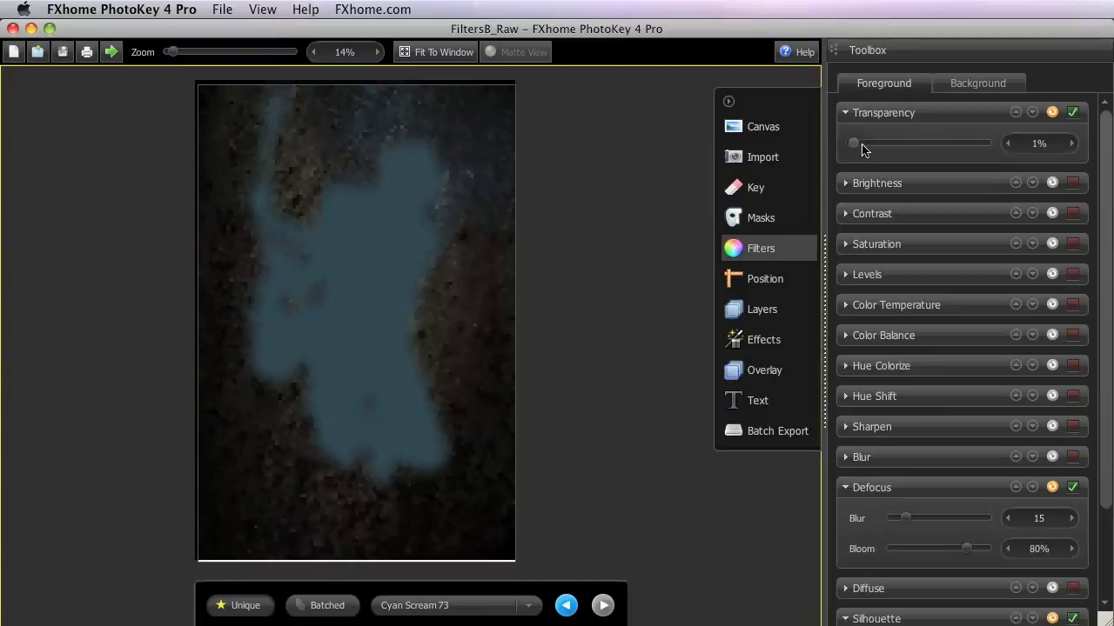
left_click_drag(861, 150, 905, 148)
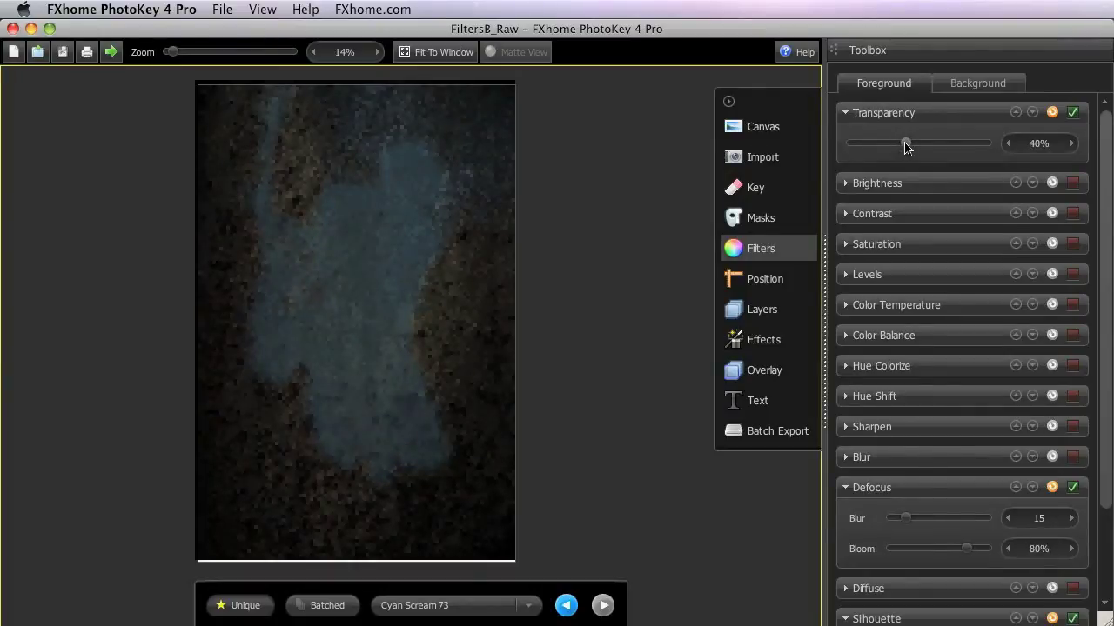
scroll(905, 148, "down", 3)
left_click(528, 605)
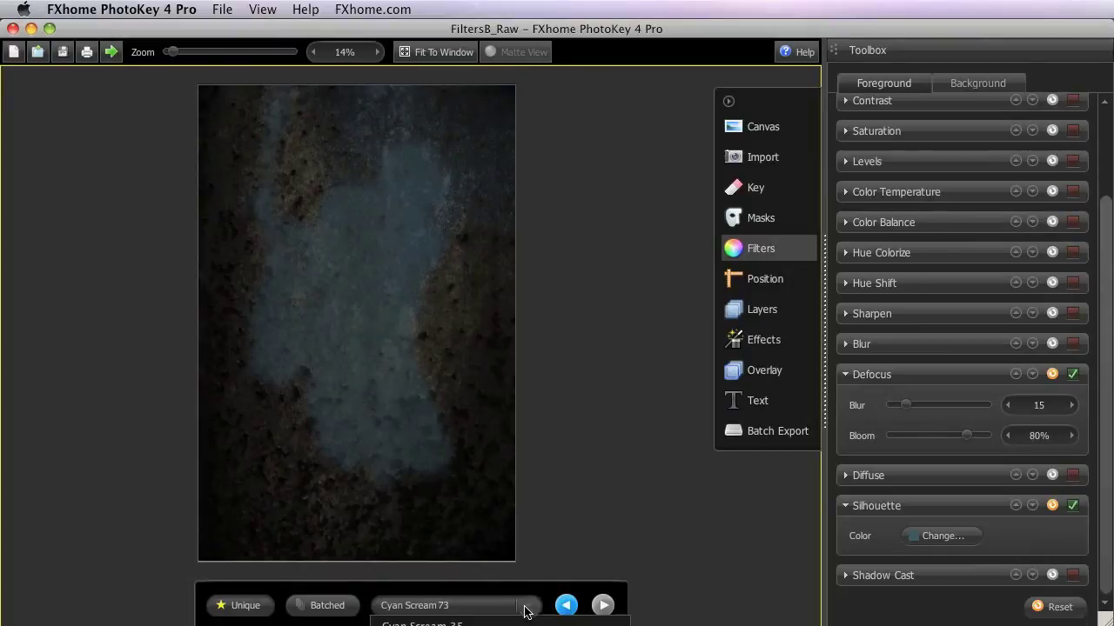
Load Cyan Scream 72, enable Shadow Cast, hide the background and use a white canvas
left_click(551, 552)
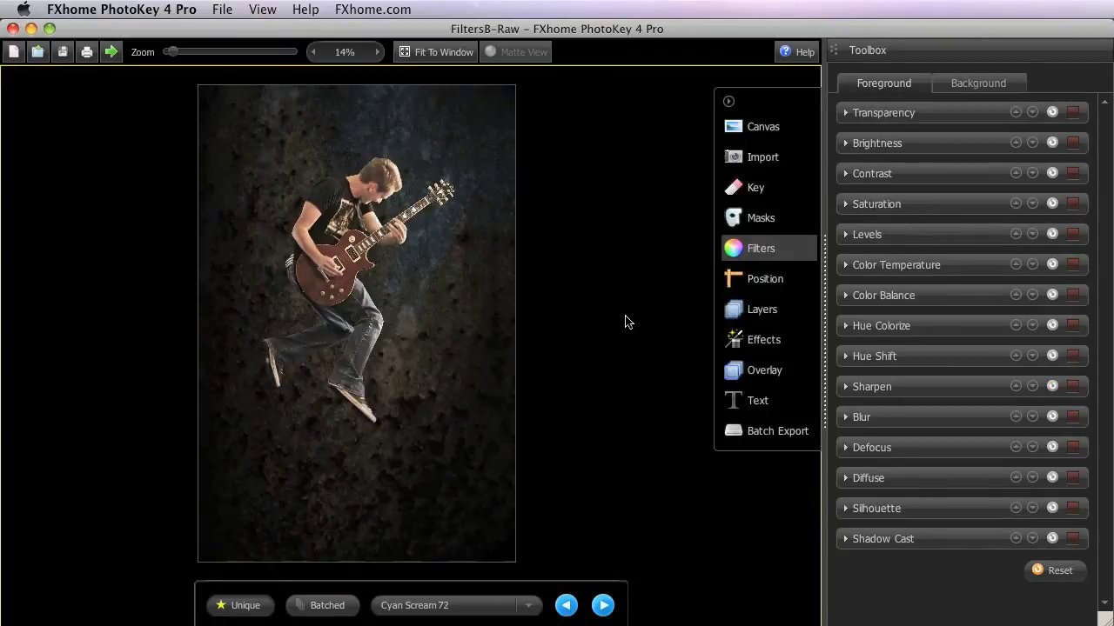
left_click(941, 541)
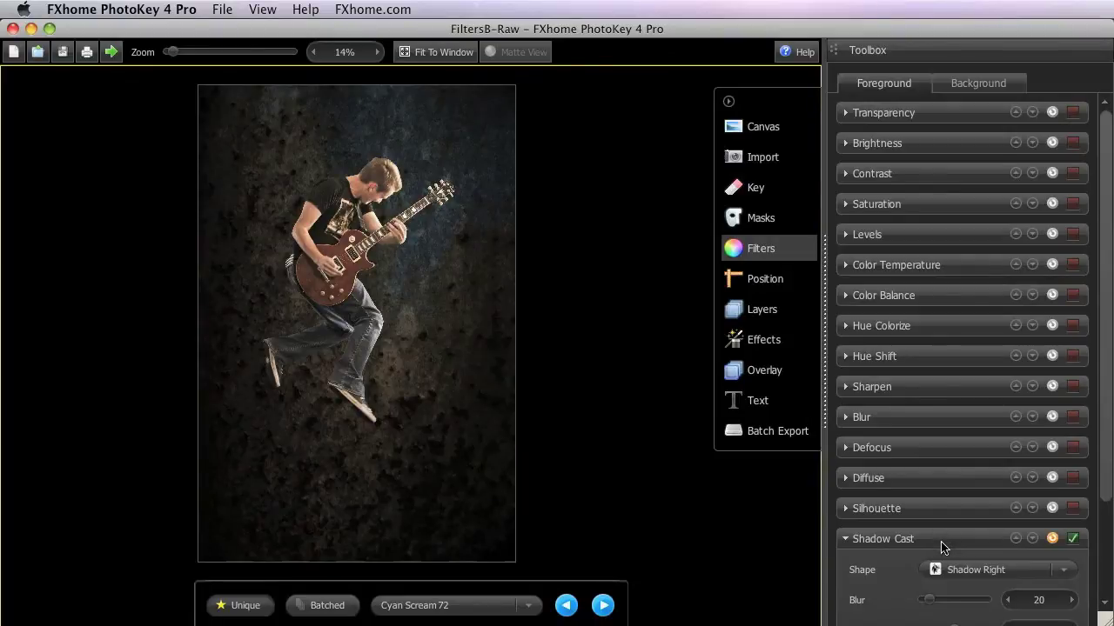
left_click(762, 158)
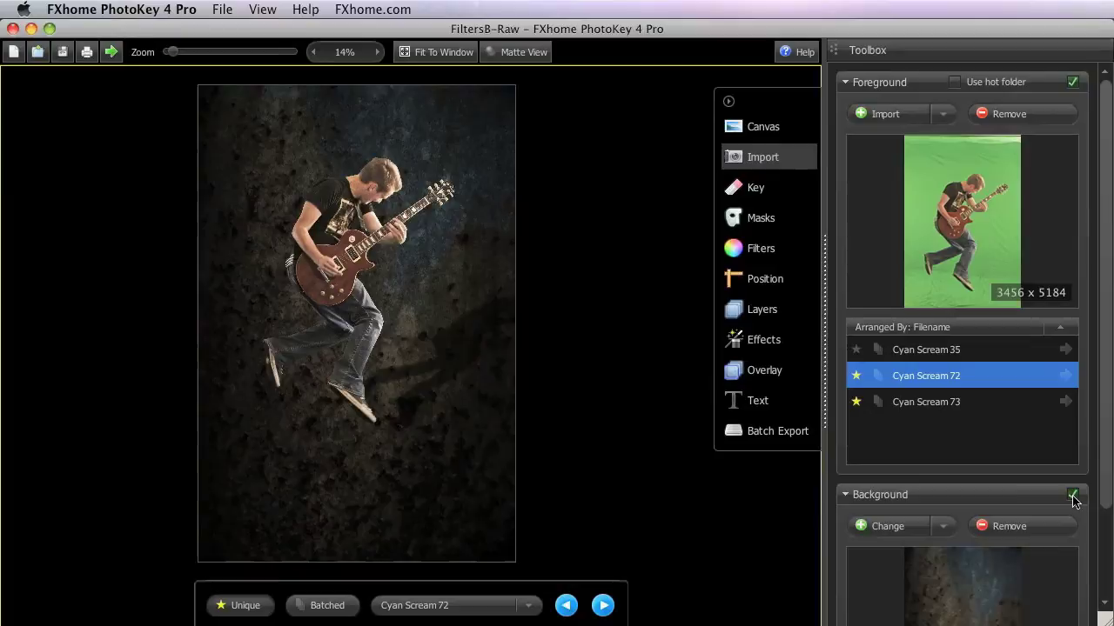
left_click(1072, 494)
left_click(787, 128)
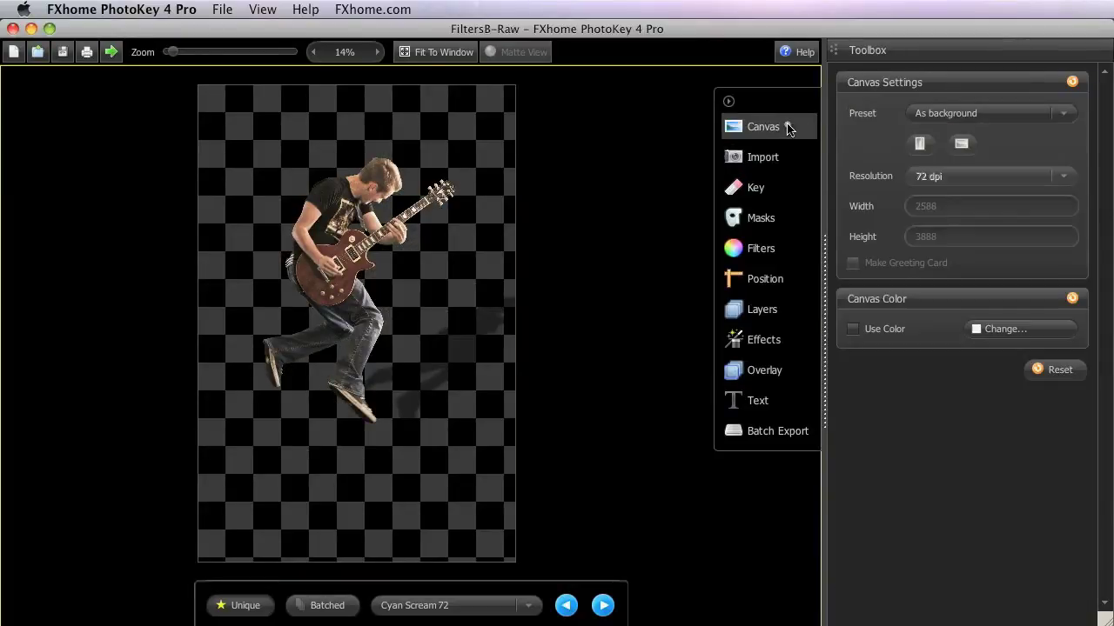
left_click(853, 330)
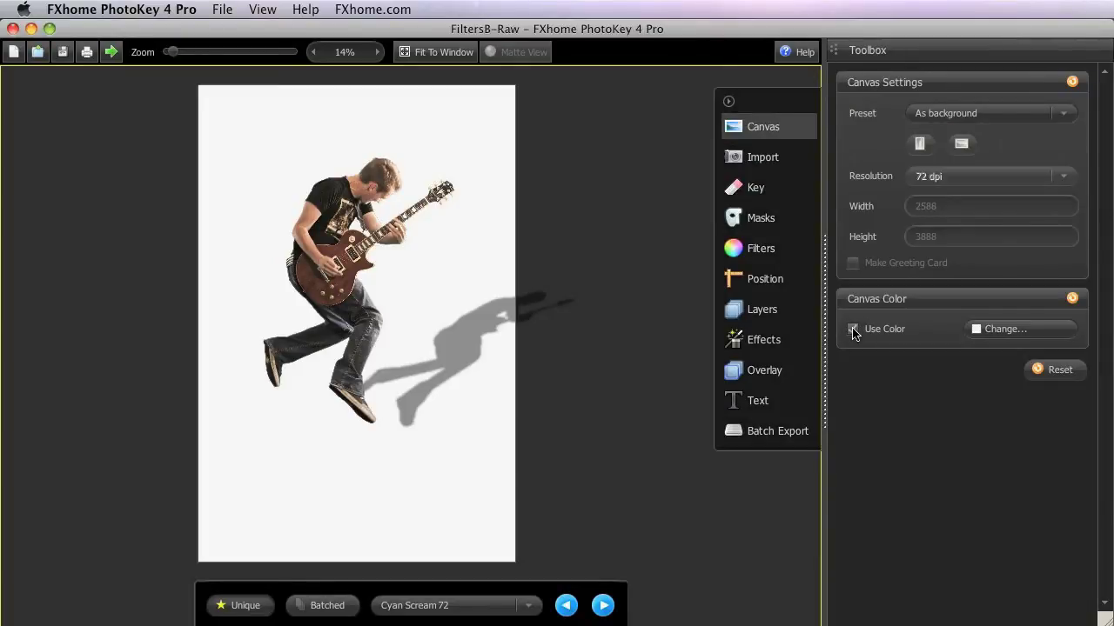
left_click(754, 249)
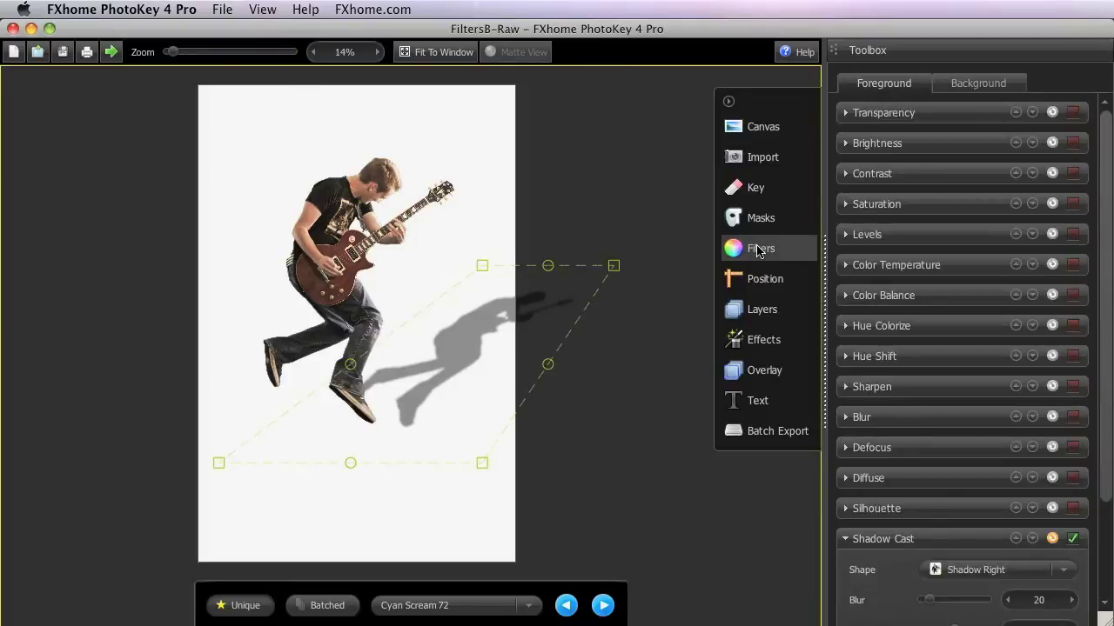
Try the Shadow Left, Drop Shadow and Shadow Forward shapes, settling on Drop Shadow
scroll(1029, 463, "down", 3)
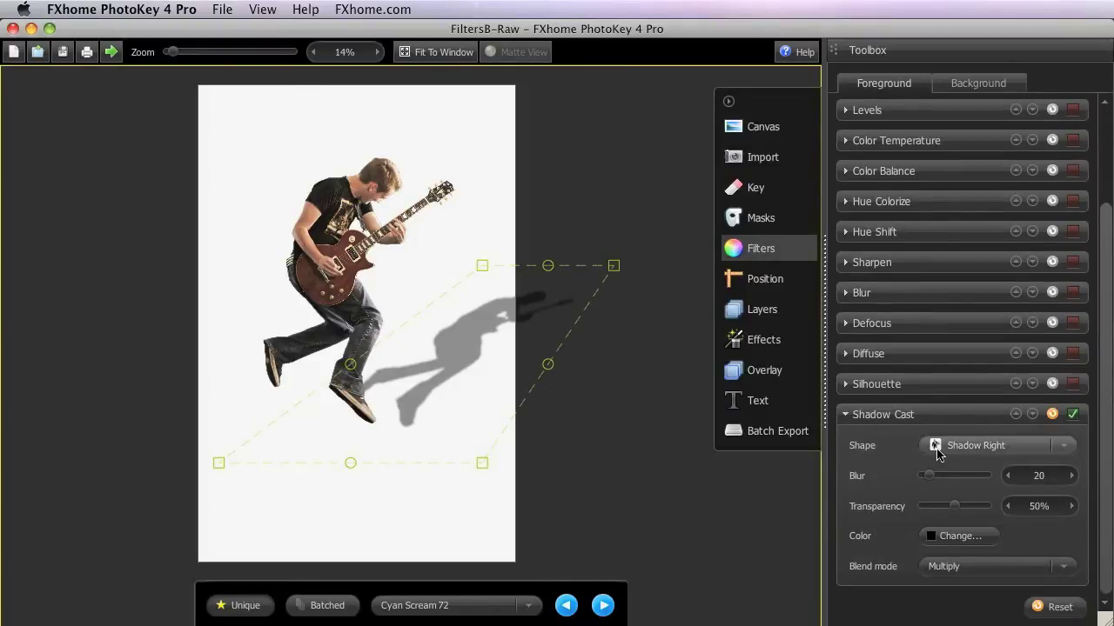
left_click(971, 448)
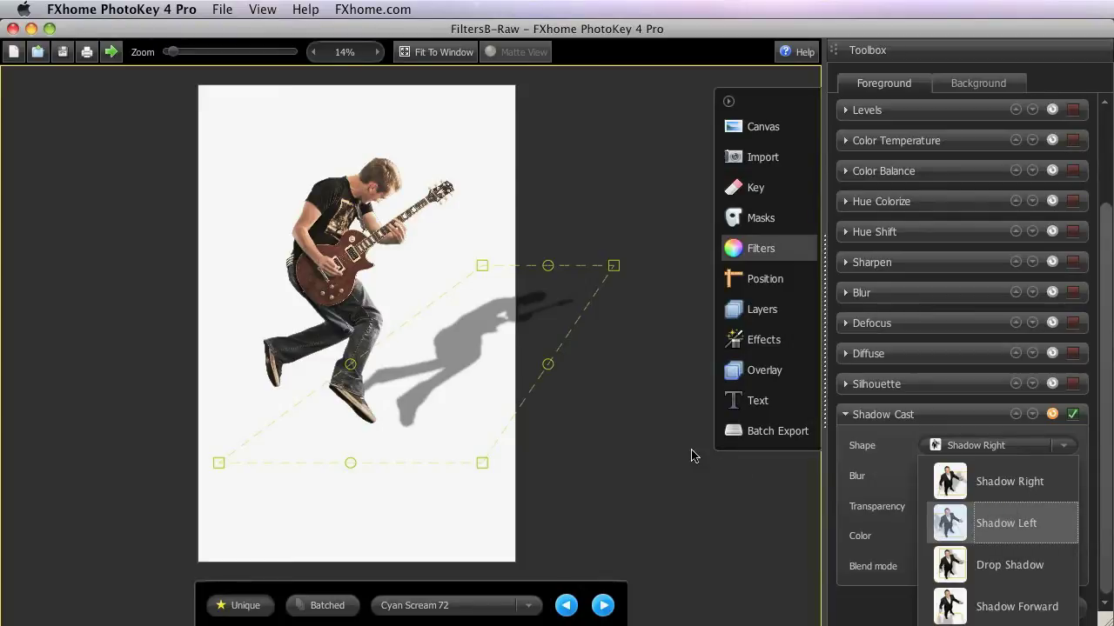
left_click(1005, 523)
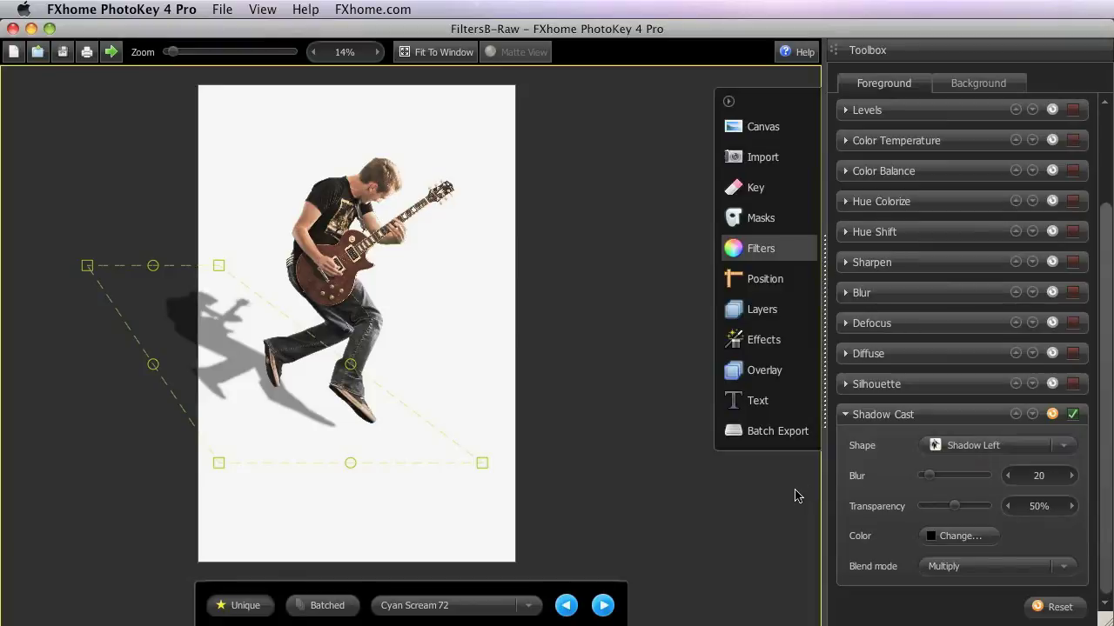
left_click(985, 446)
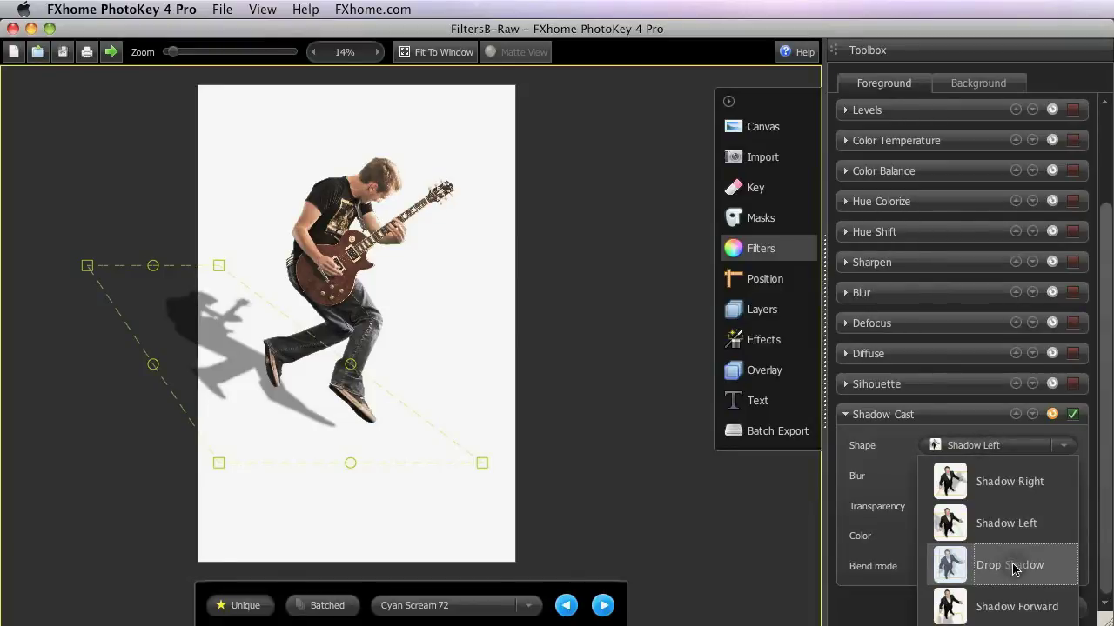
left_click(921, 575)
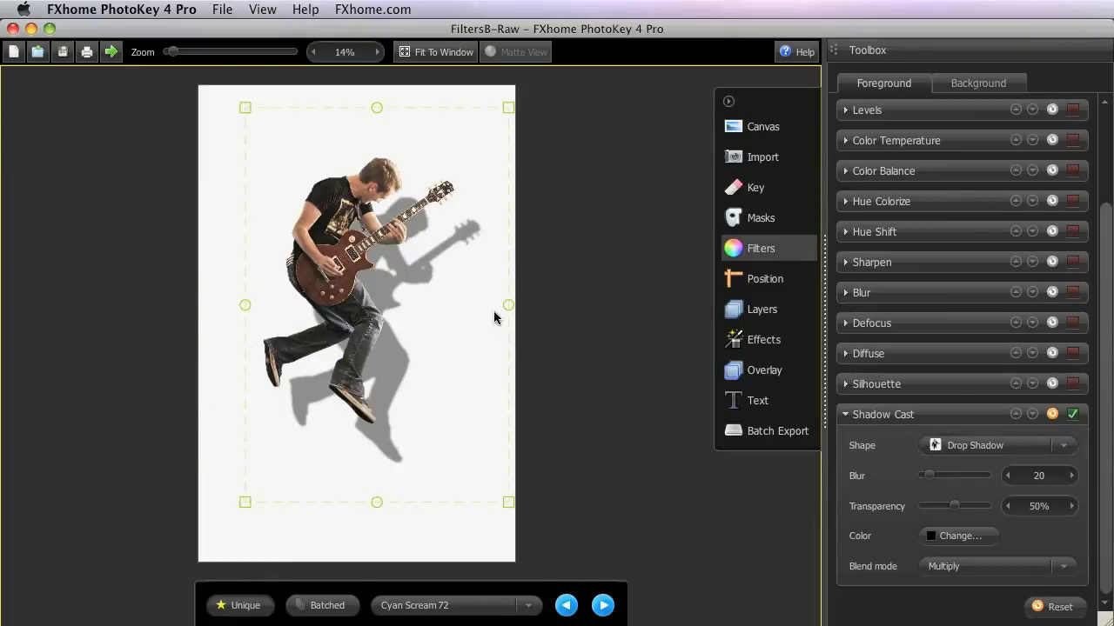
left_click(995, 446)
left_click(1014, 600)
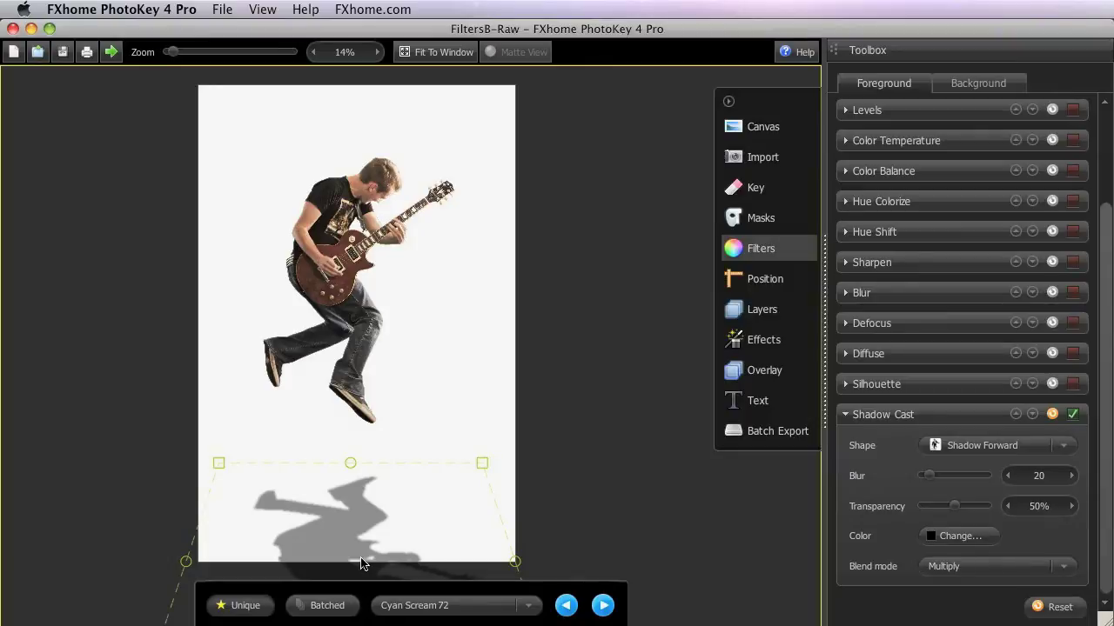
left_click(992, 445)
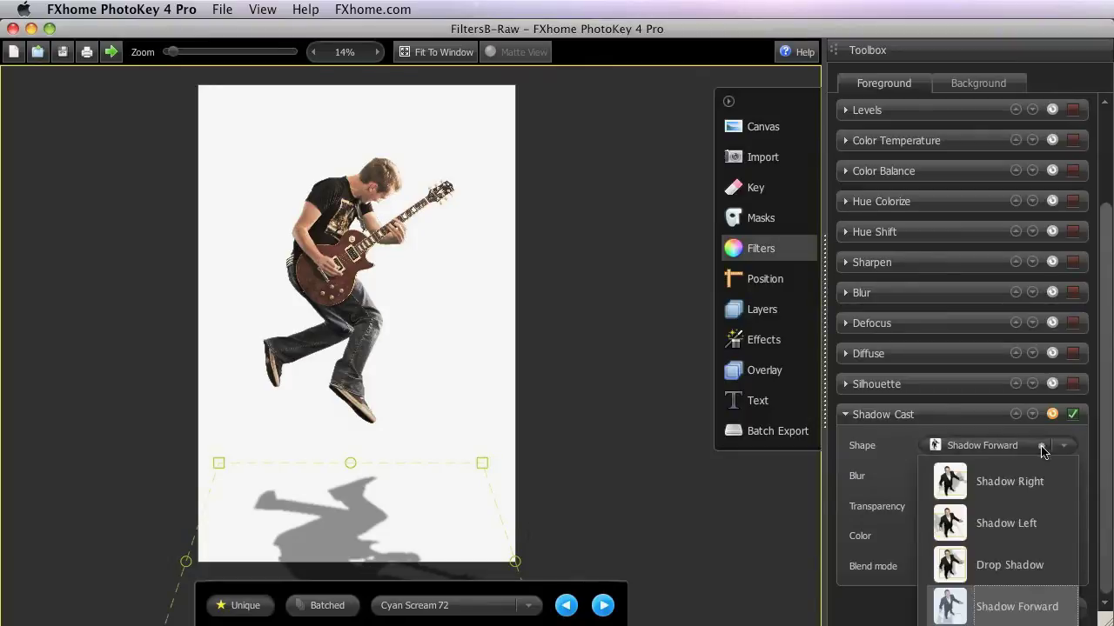
left_click(1030, 564)
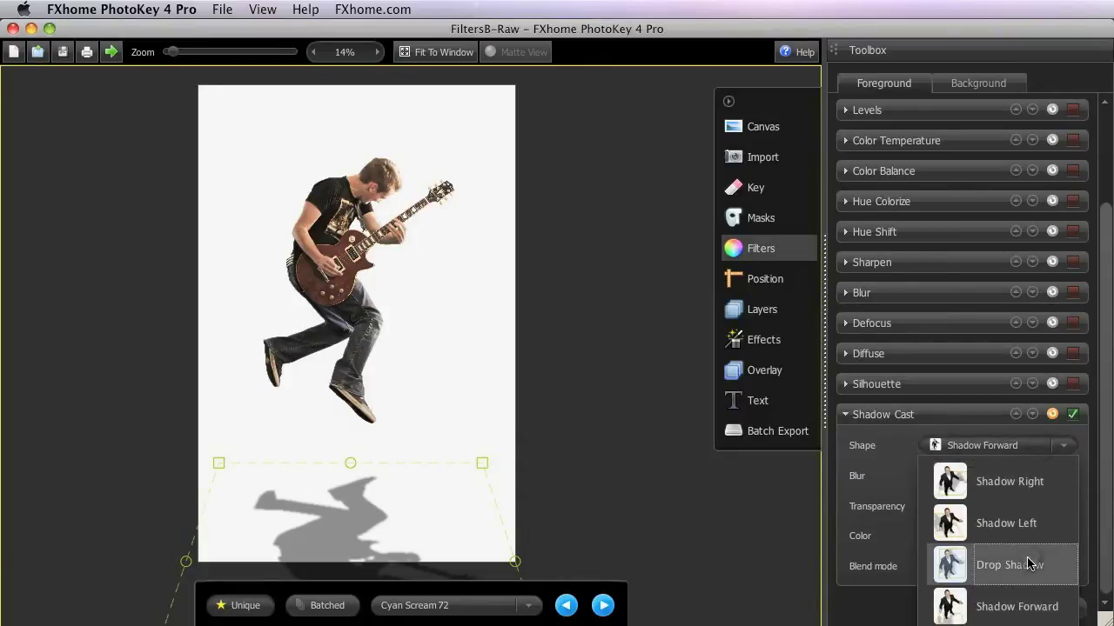
Re-enable the textured background image behind the guitarist
left_click(763, 155)
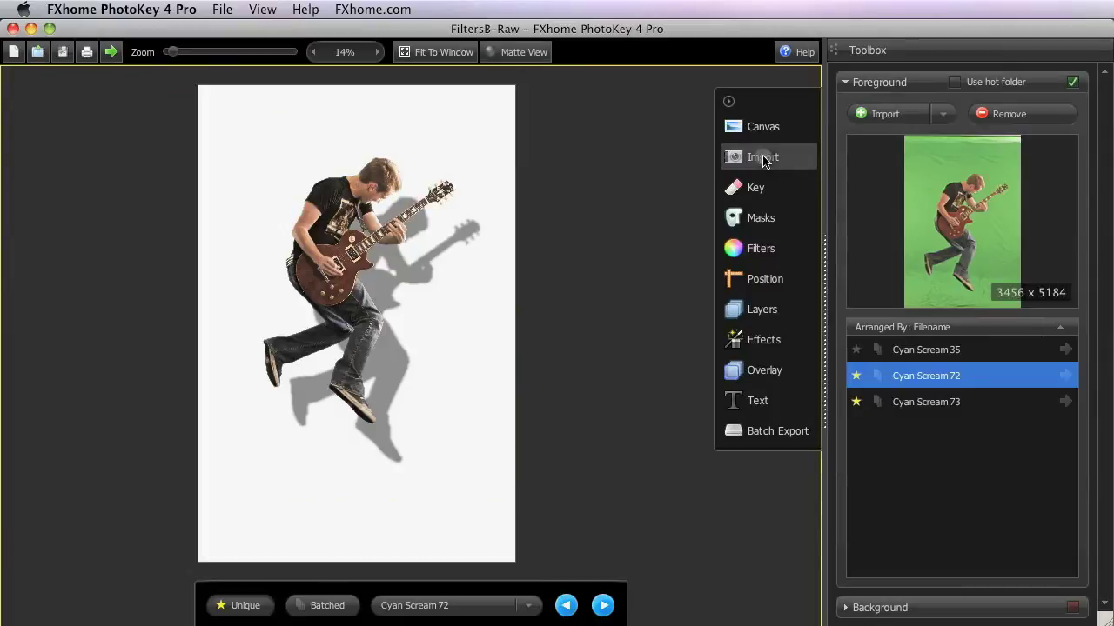
left_click(1071, 608)
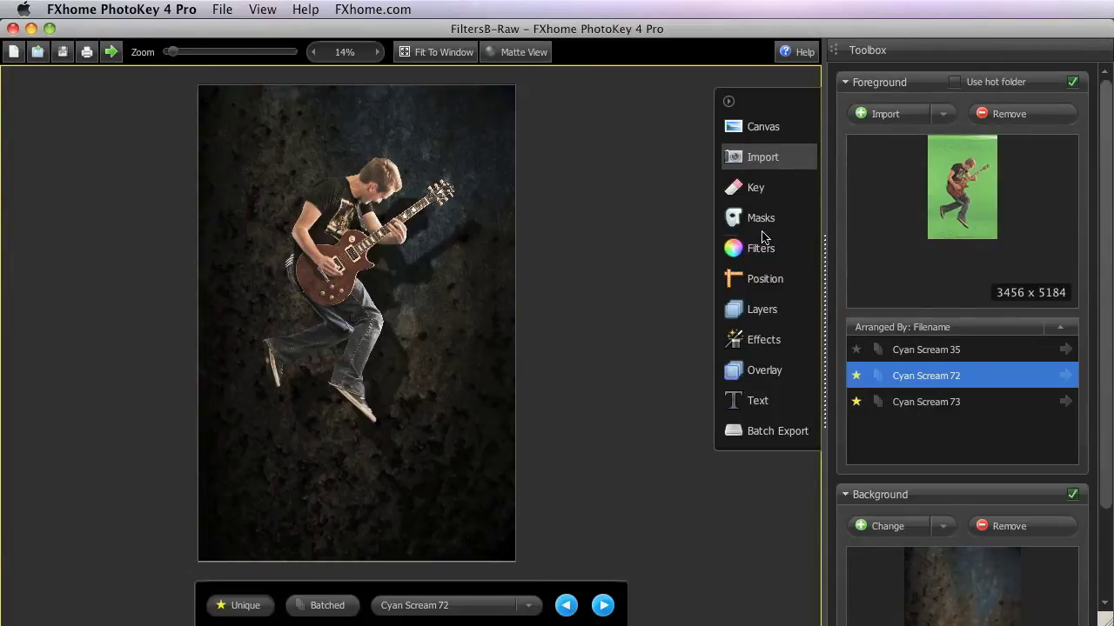
left_click(762, 248)
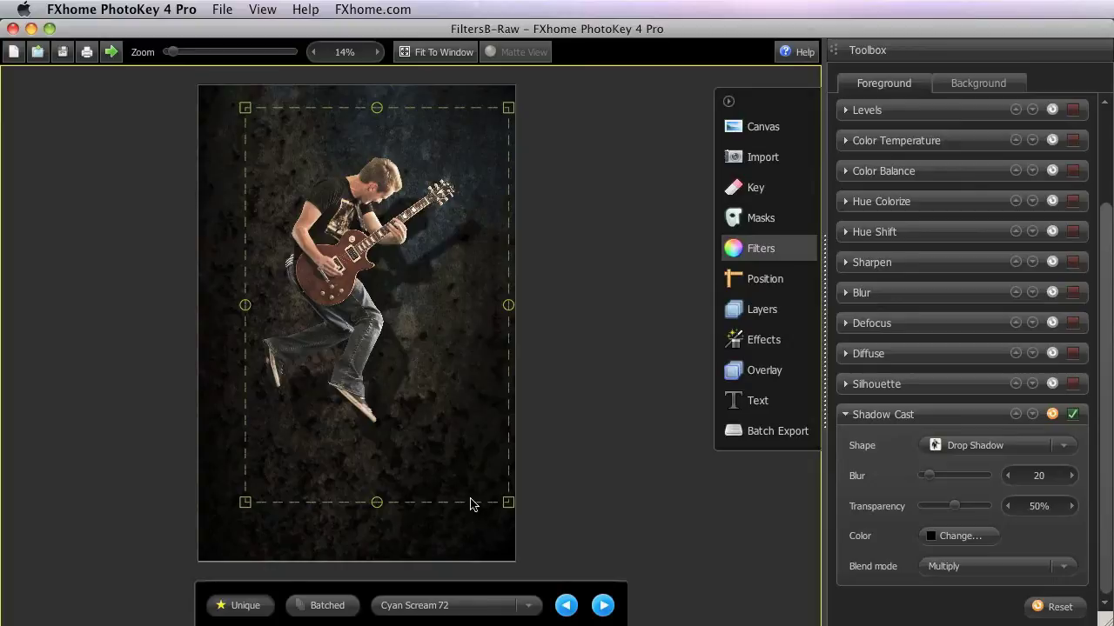
Move the drop shadow up-left and drag its corners into a skewed perspective
left_click_drag(420, 345, 315, 307)
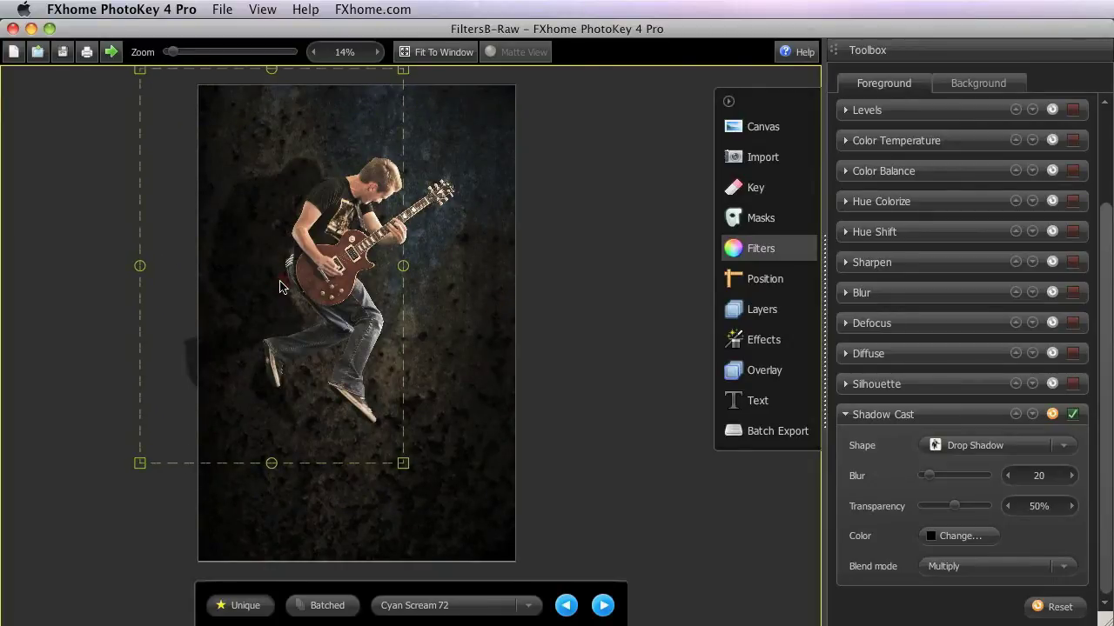
scroll(279, 287, "down", 3)
scroll(278, 287, "up", 5)
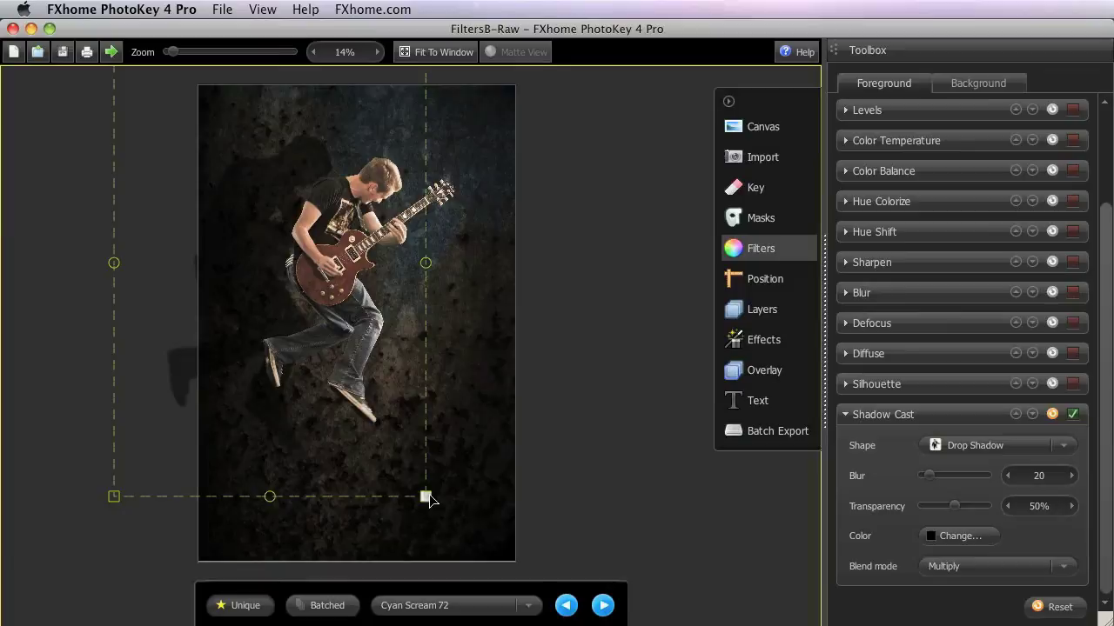
left_click_drag(426, 496, 724, 534)
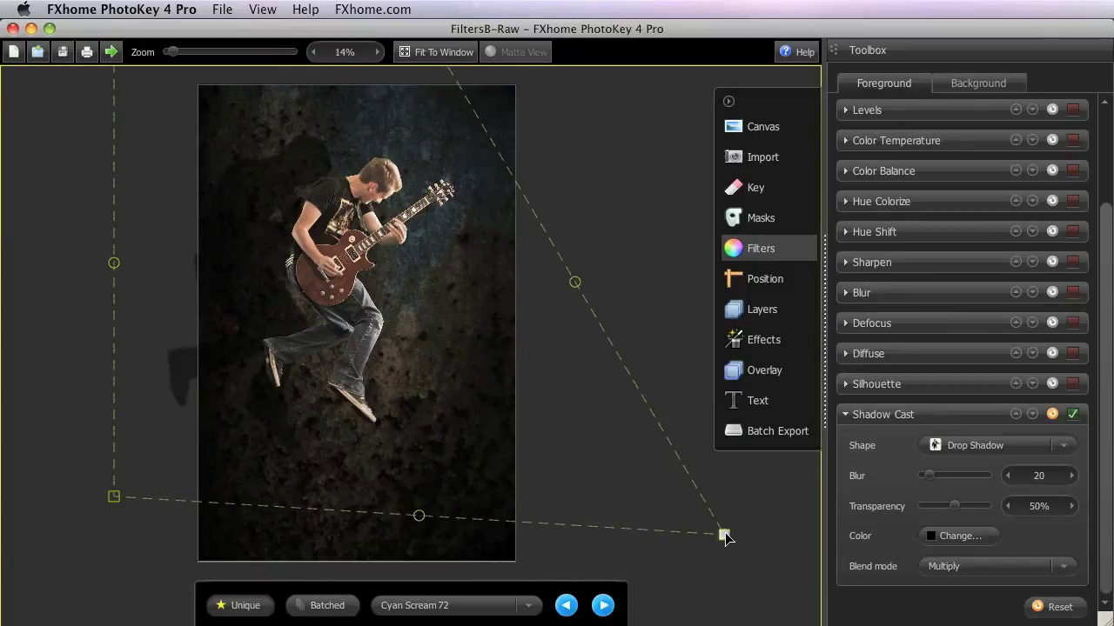
left_click_drag(114, 262, 109, 120)
Switch the shadow shape to Drop Shadow and offset it up and left of the guitarist
left_click(1044, 445)
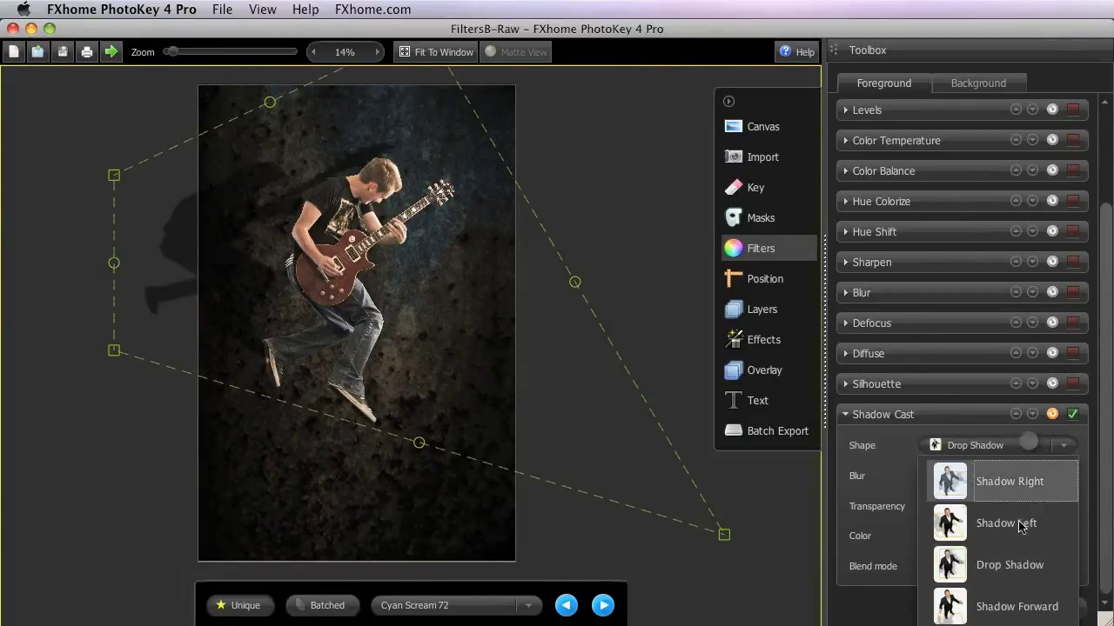
left_click(1014, 569)
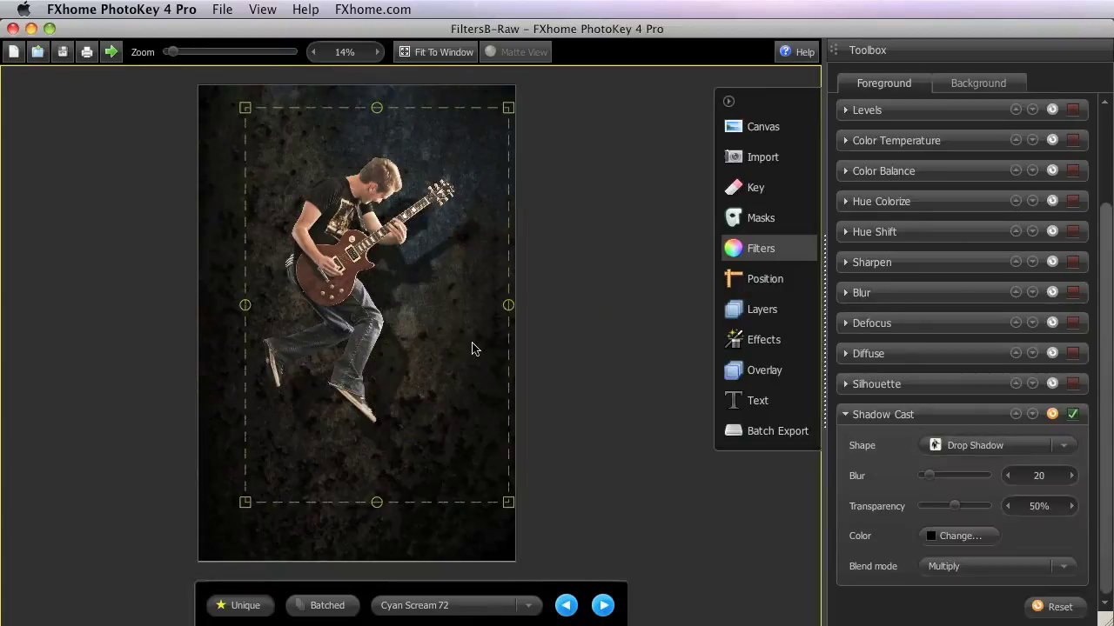
left_click_drag(393, 367, 364, 329)
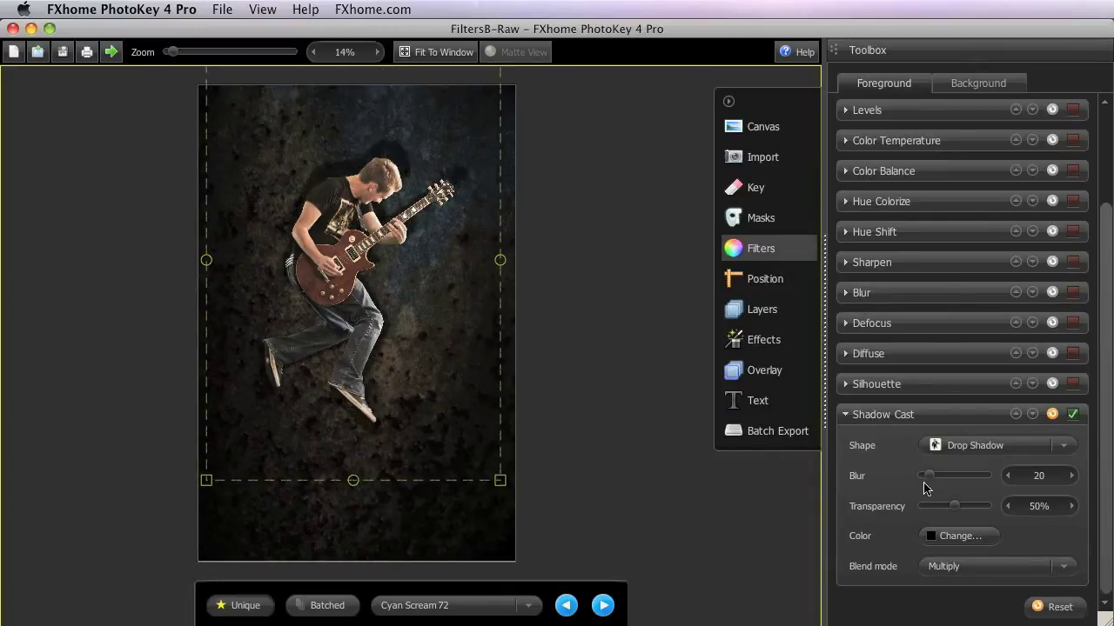
Bring the shadow blur back down to 0 for crisp edges and adjust its transparency
left_click_drag(928, 475, 996, 482)
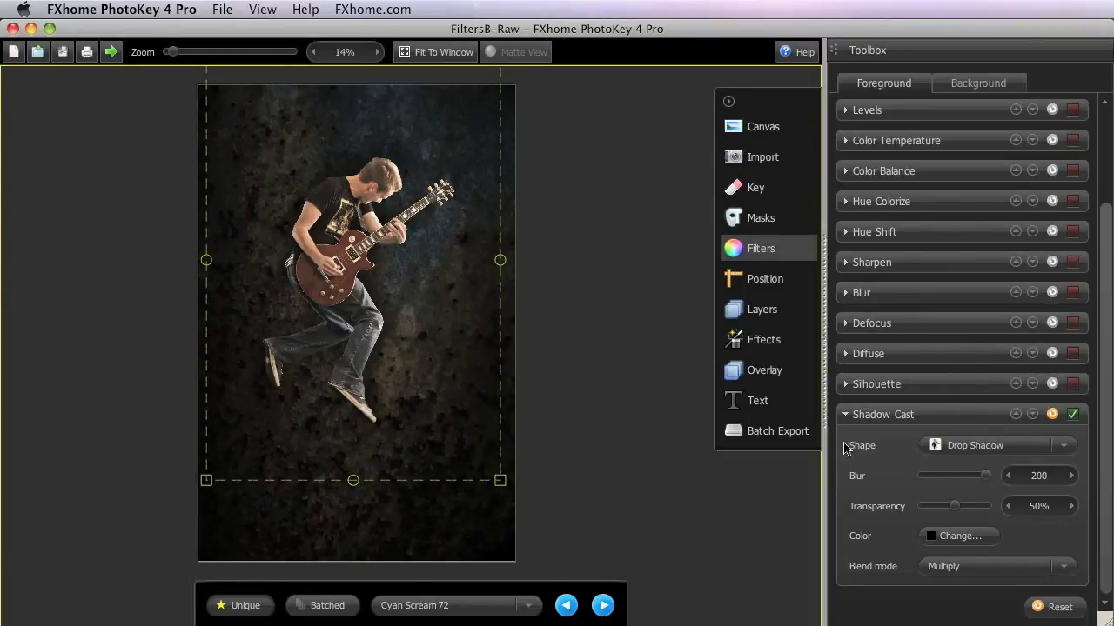
left_click(974, 477)
left_click_drag(975, 477, 889, 478)
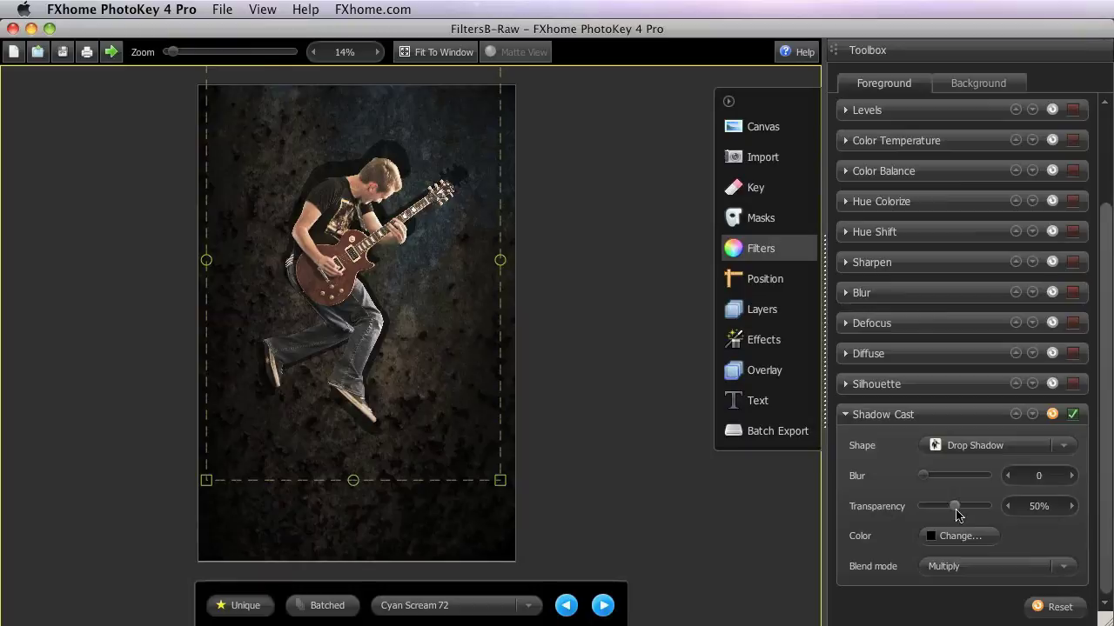
mouse_move(954, 507)
left_mouse_down()
mouse_move(912, 509)
mouse_move(995, 512)
mouse_move(953, 509)
left_mouse_up()
Change the shadow colour from black to a dark navy blue
left_click(957, 537)
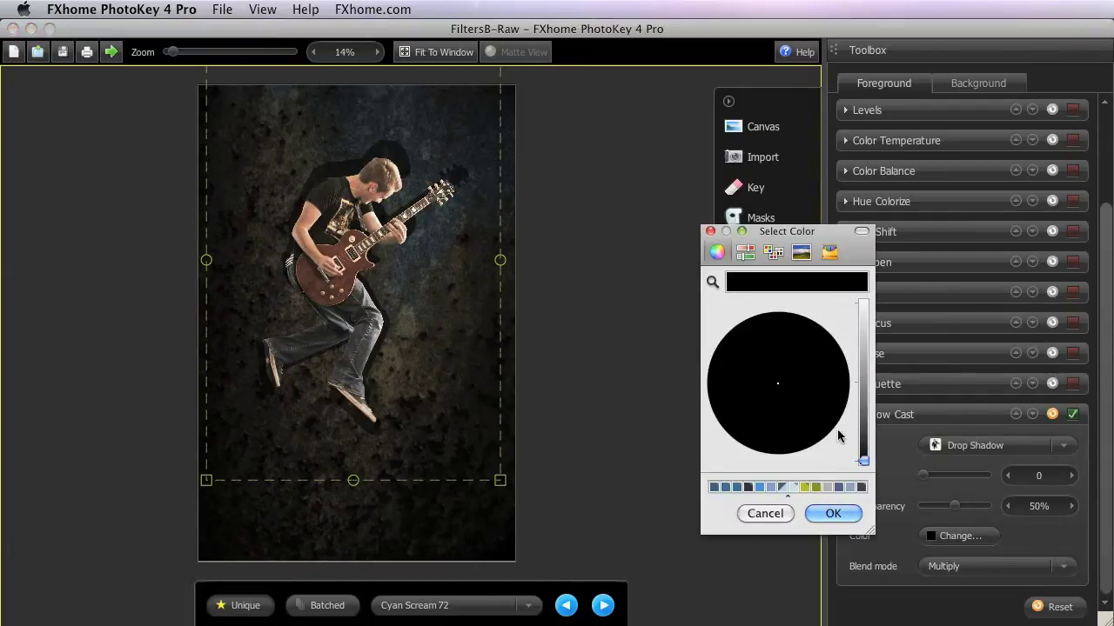
left_click_drag(863, 435, 863, 407)
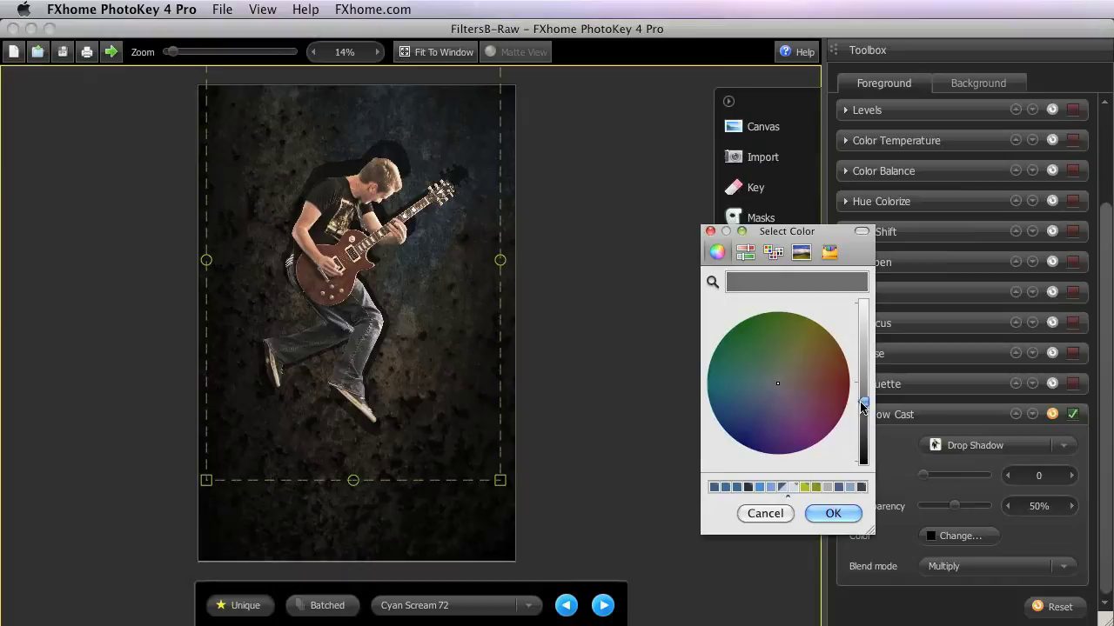
left_click(739, 416)
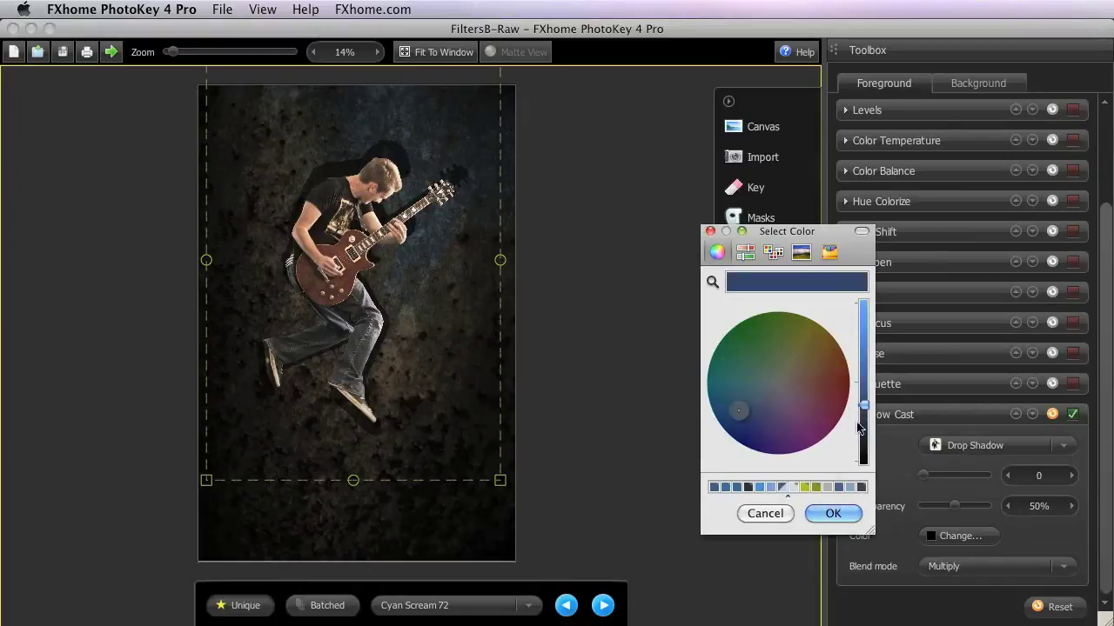
left_click_drag(863, 406, 866, 441)
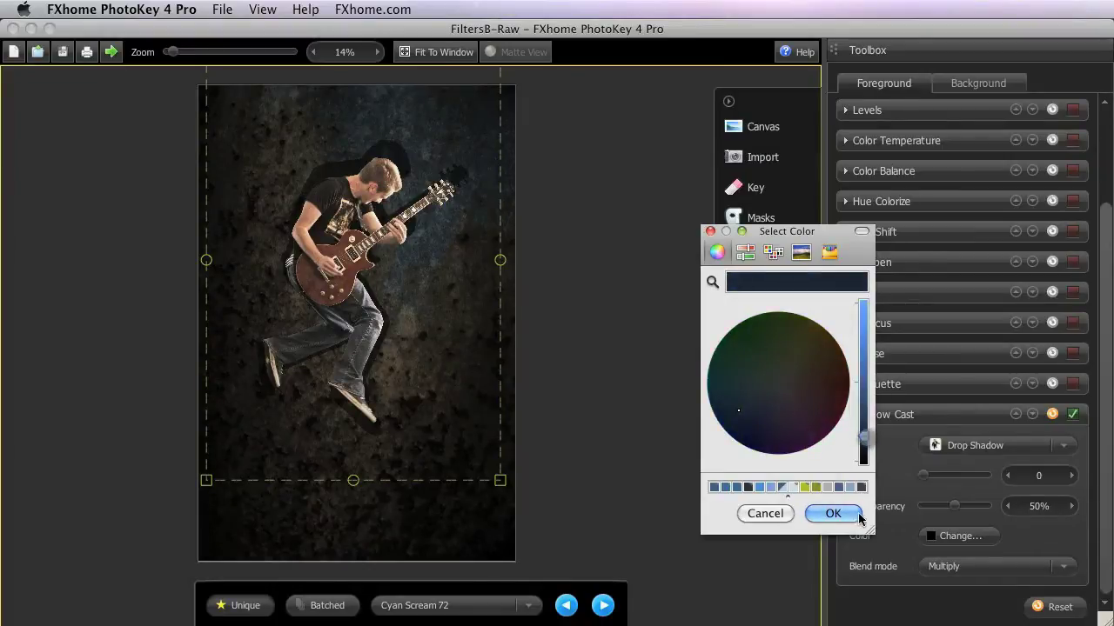
left_click(832, 513)
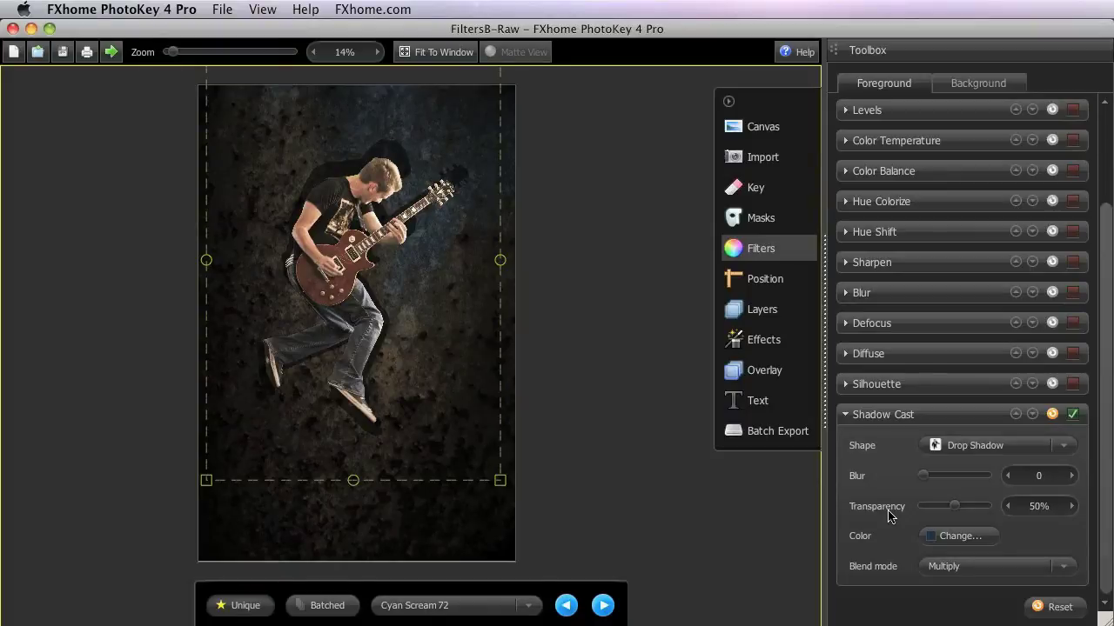
left_click(941, 568)
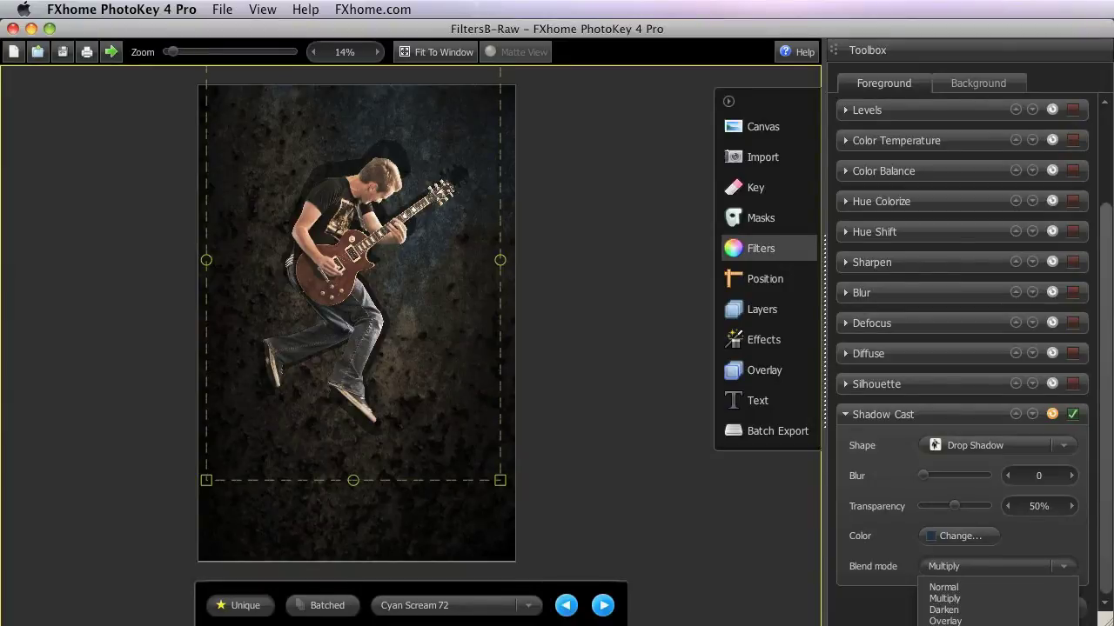
Set the shadow blur back to 0, turning the glow into a crisp pale-blue outline
key("Escape")
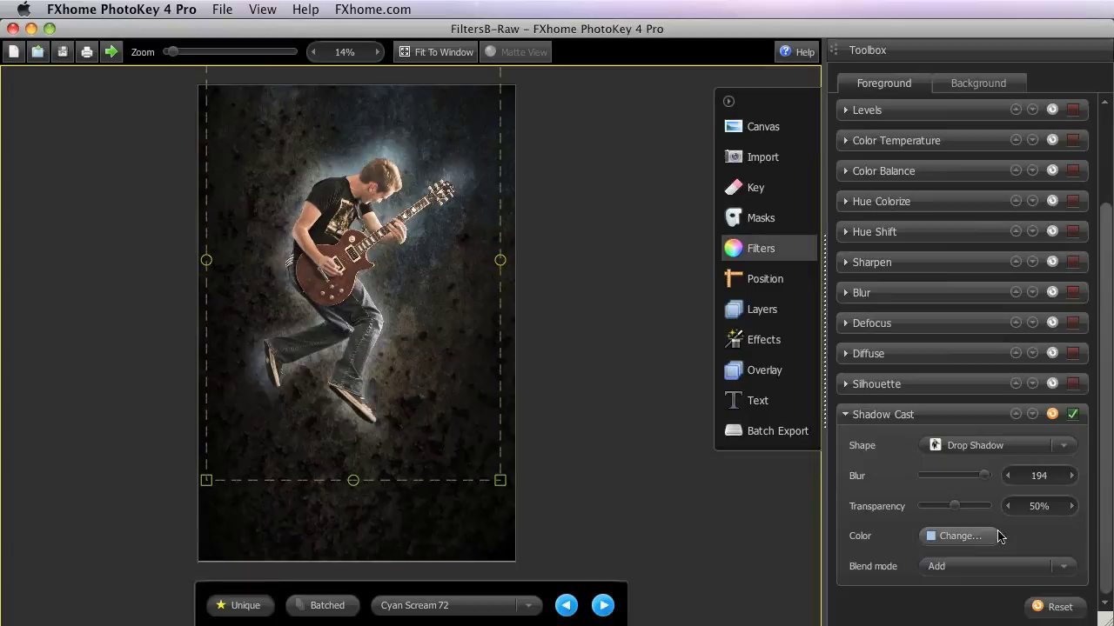
left_click(939, 541)
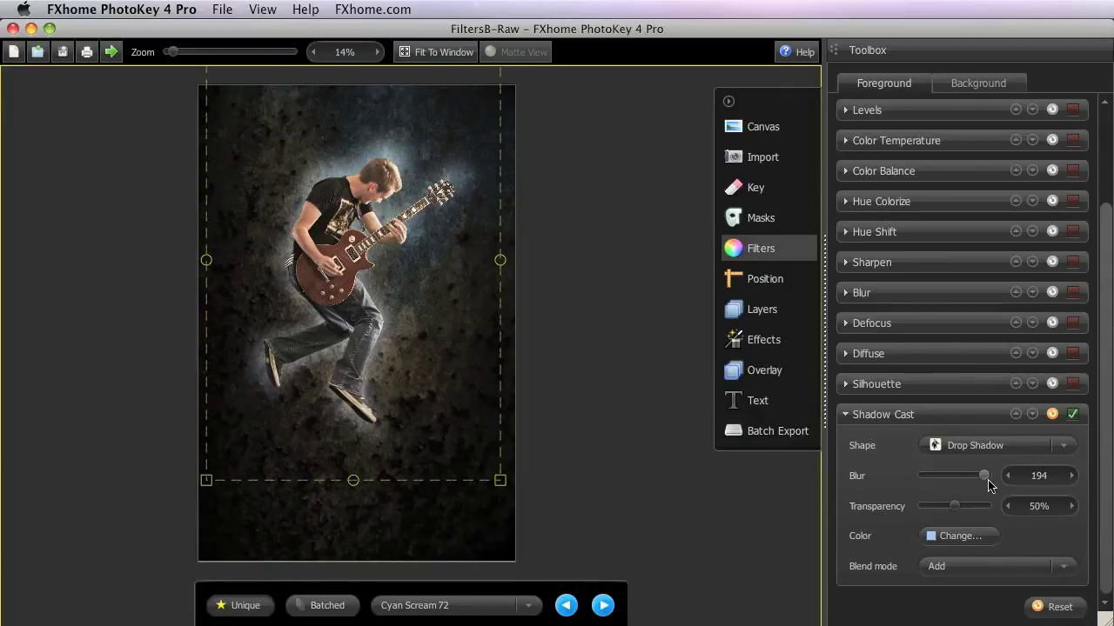
left_click_drag(984, 477, 911, 476)
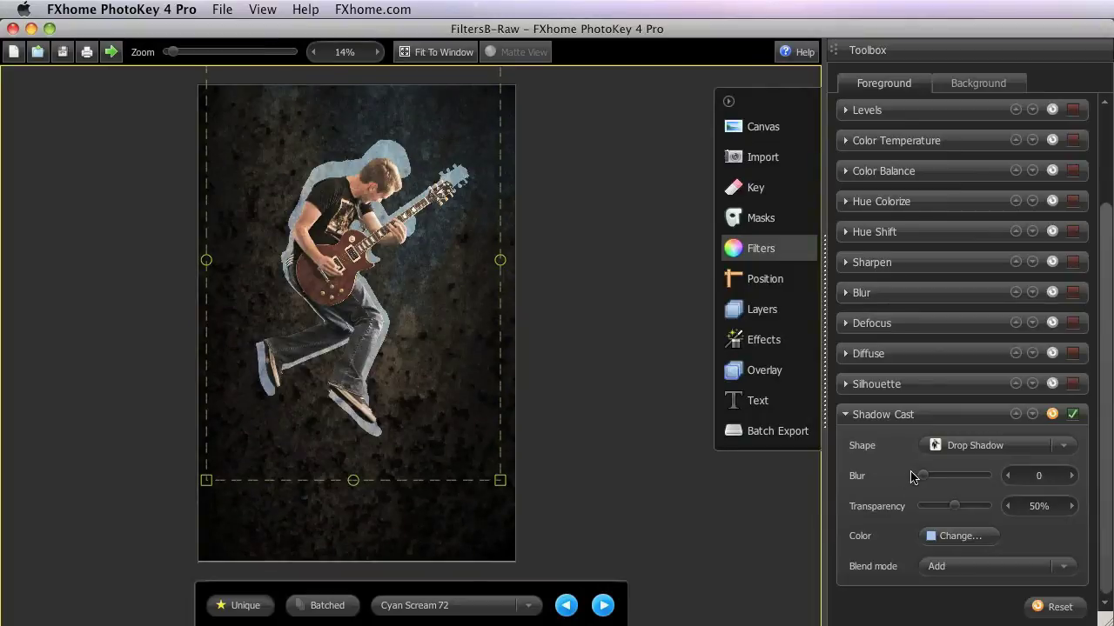
Load the Cyan Scream 35 seated guitarist image and switch on the Shadow Cast foreground filter
left_click(526, 607)
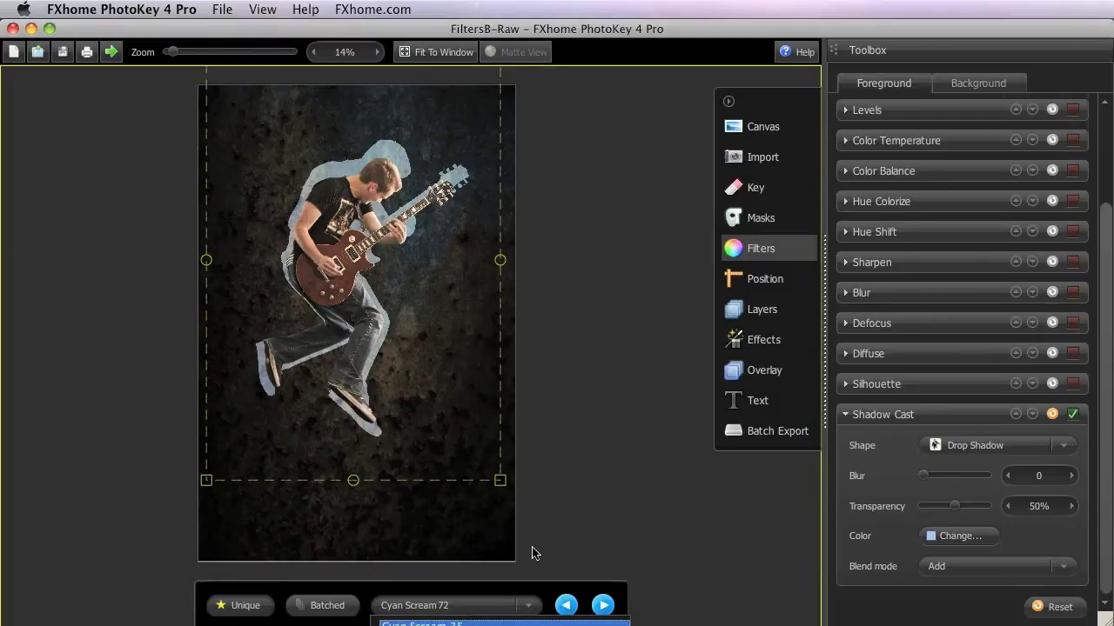
key("Return")
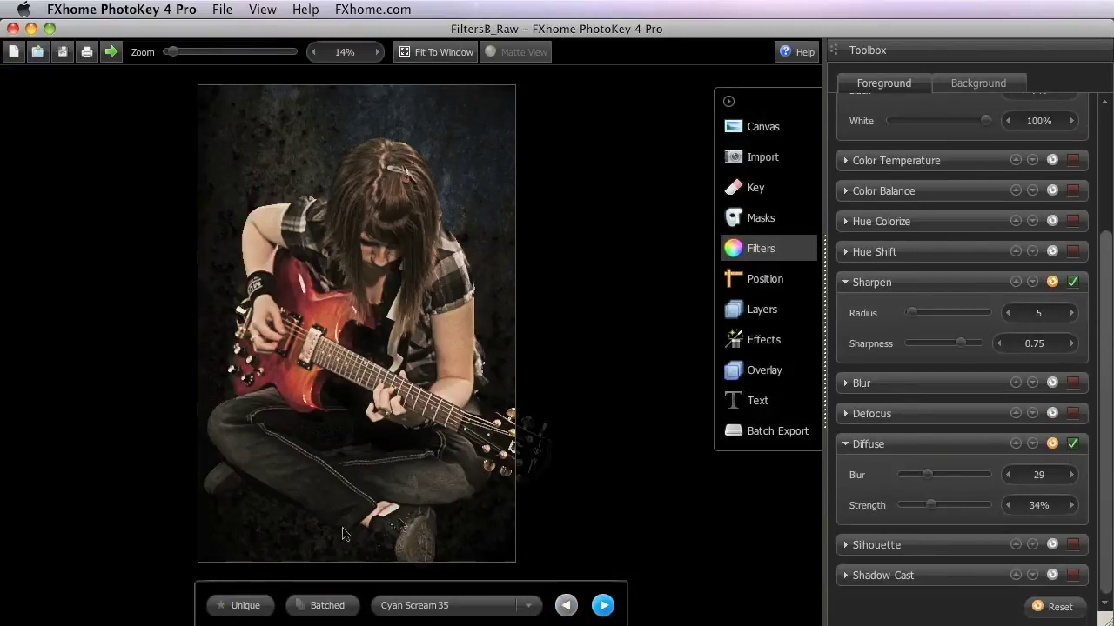
left_click(849, 575)
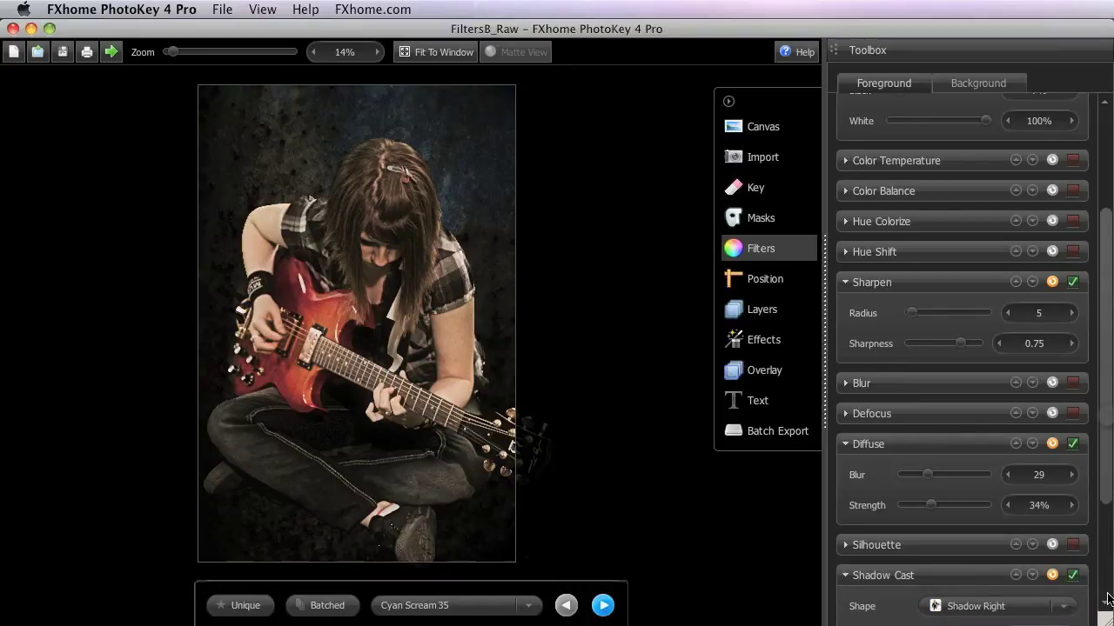
scroll(1027, 445, "down", 3)
left_click(1027, 446)
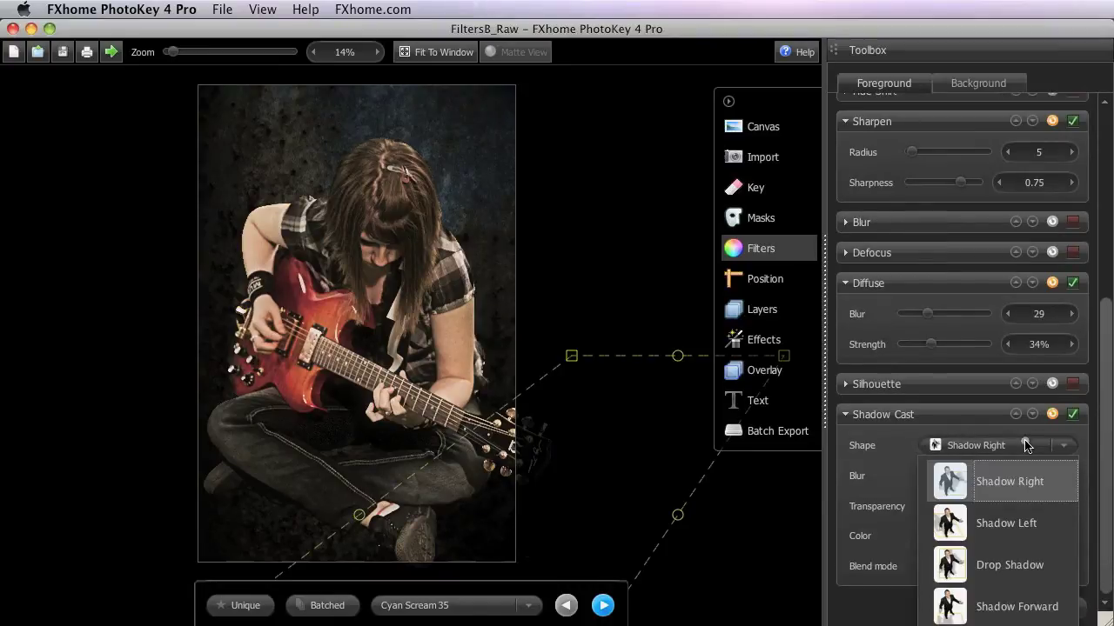
Place a Drop Shadow beneath the seated guitarist with Blur 129 and 33% transparency
left_click(1012, 563)
left_click_drag(401, 139, 404, 474)
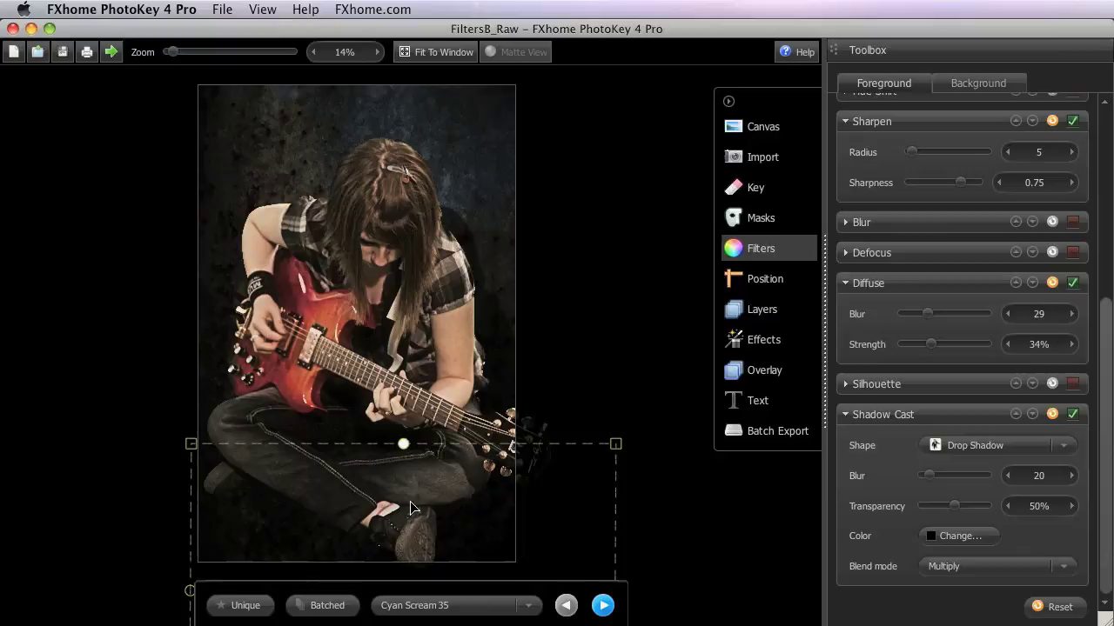
left_click_drag(409, 526, 389, 473)
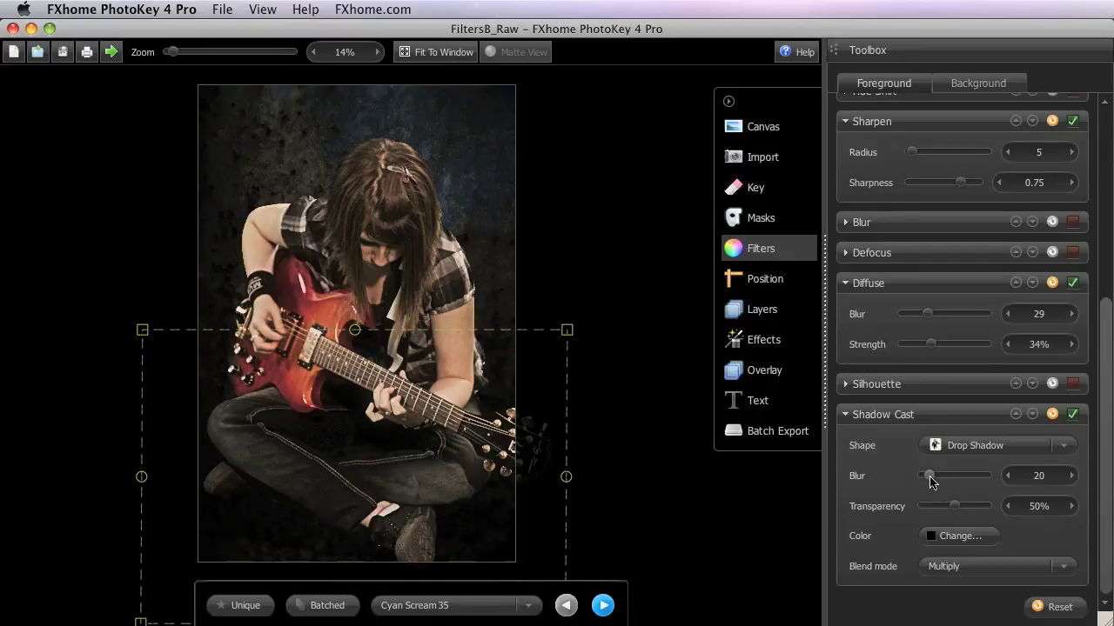
left_click_drag(930, 481, 964, 485)
left_click_drag(951, 506, 945, 508)
Load Cyan Scream 72 and enable a 90° Horizontal Depth of Field on the Background layer
left_click(527, 608)
left_click(527, 608)
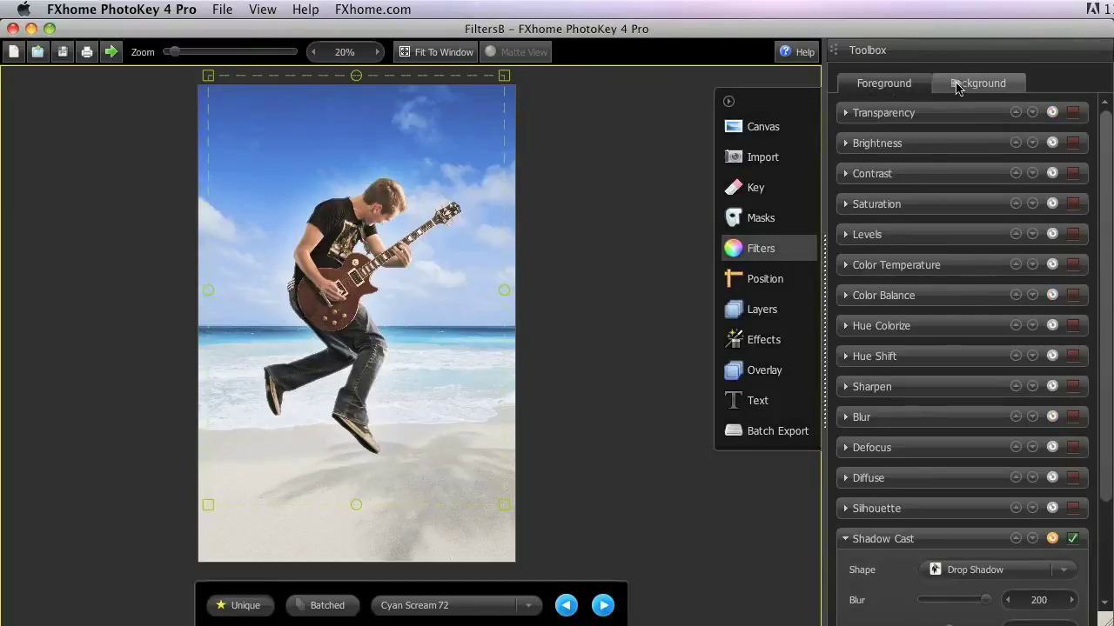
left_click(956, 85)
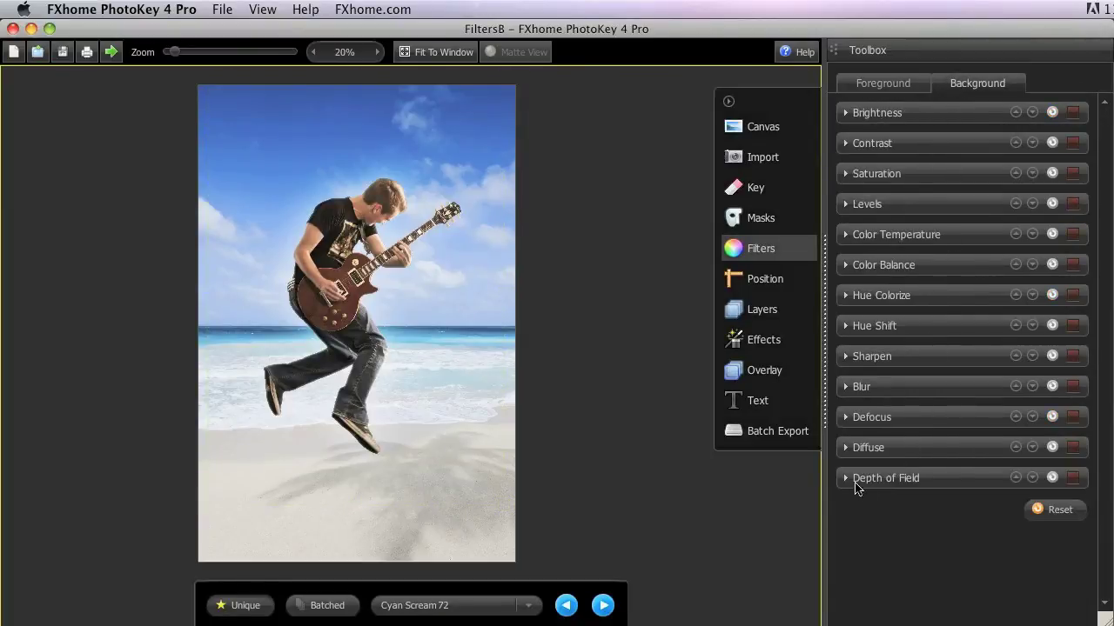
left_click(966, 481)
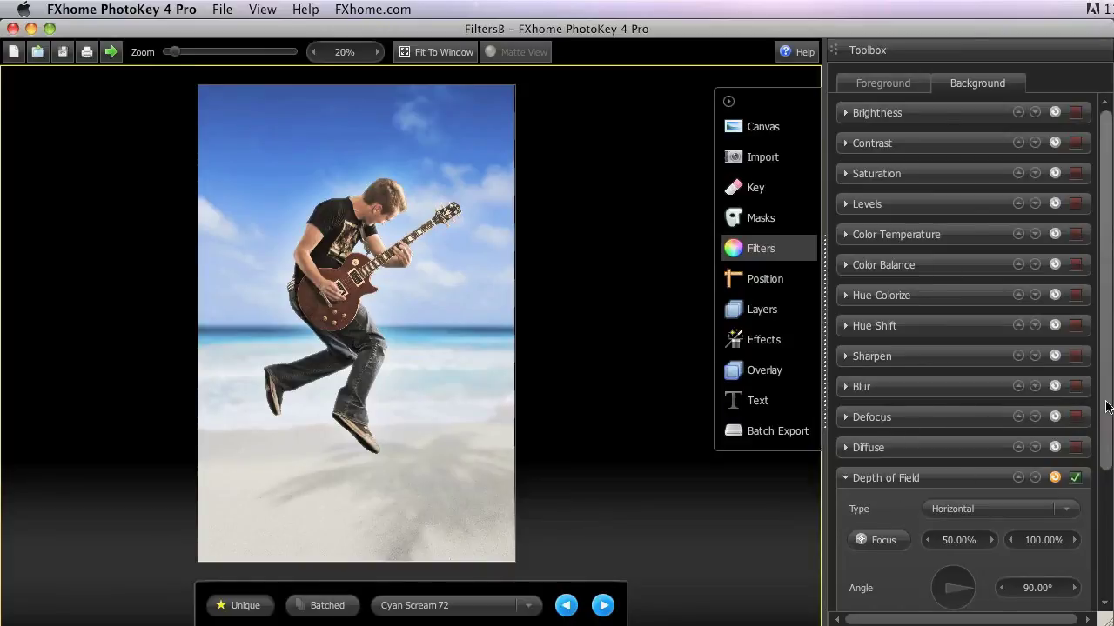
Place the depth-of-field focus at 47.40%, keep the angle at 90°, and raise Blur to 81
left_click_drag(1107, 402, 1109, 585)
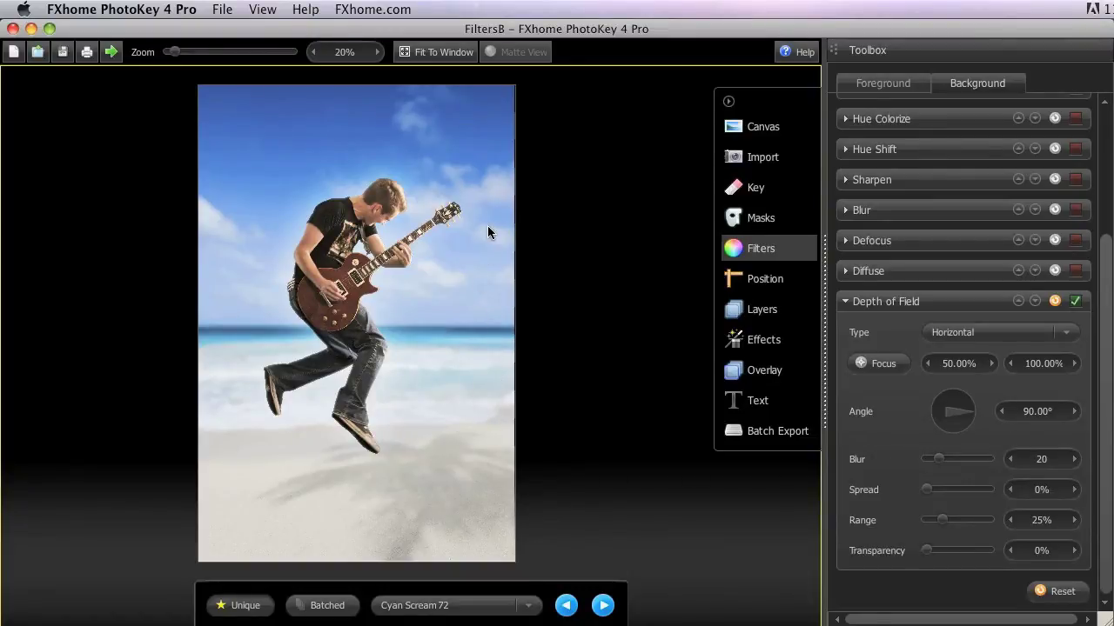
left_click(885, 363)
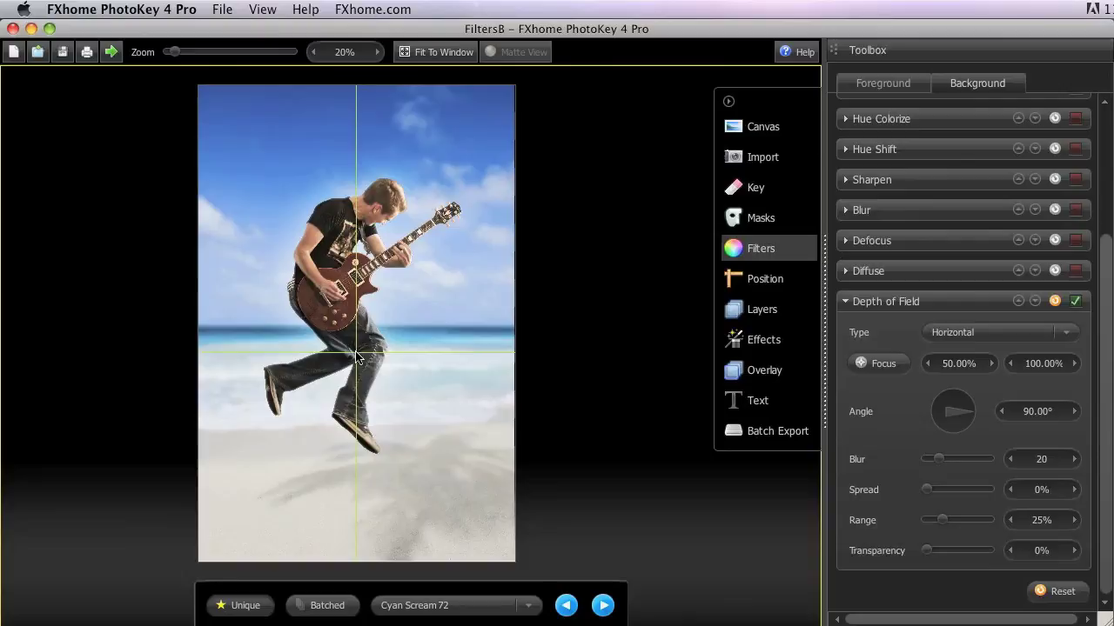
left_click(348, 565)
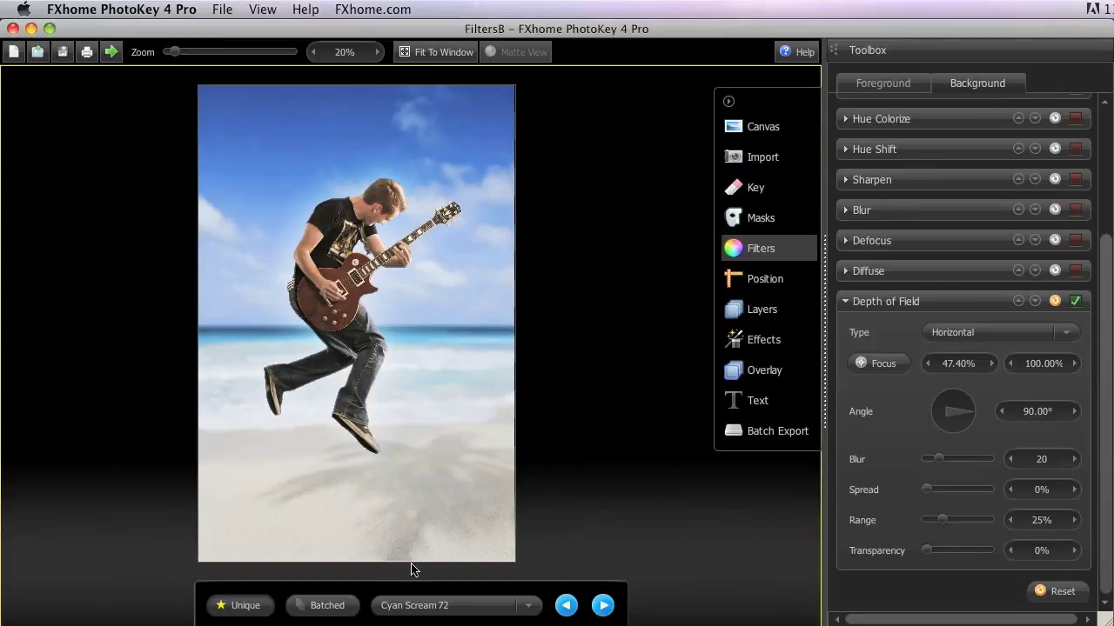
mouse_move(955, 409)
left_mouse_down()
mouse_move(967, 409)
mouse_move(957, 418)
left_mouse_up()
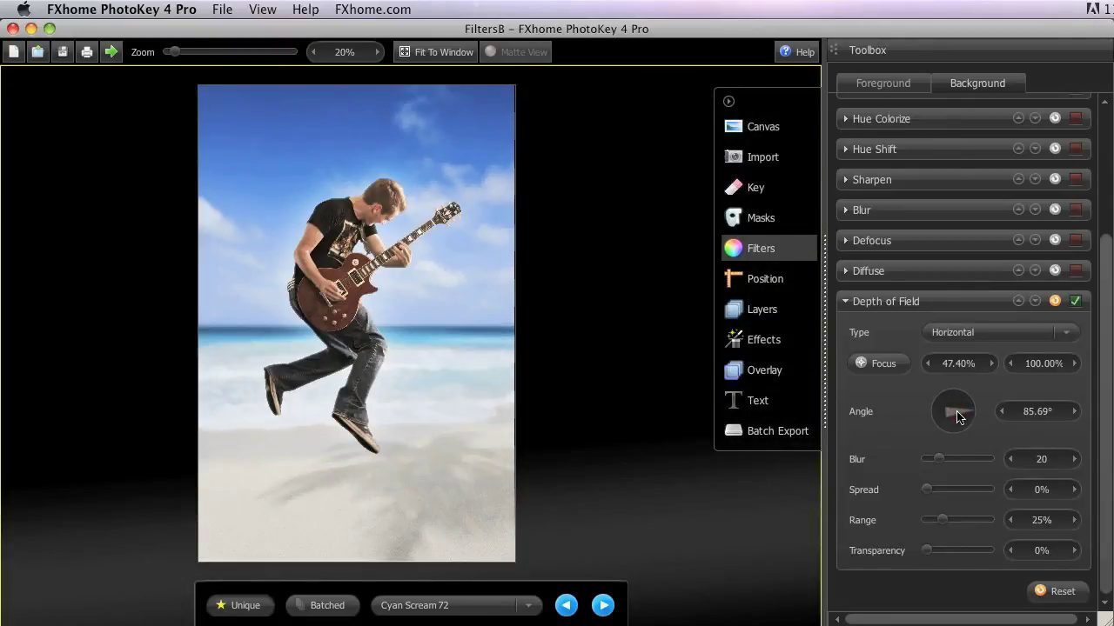
double_click(956, 417)
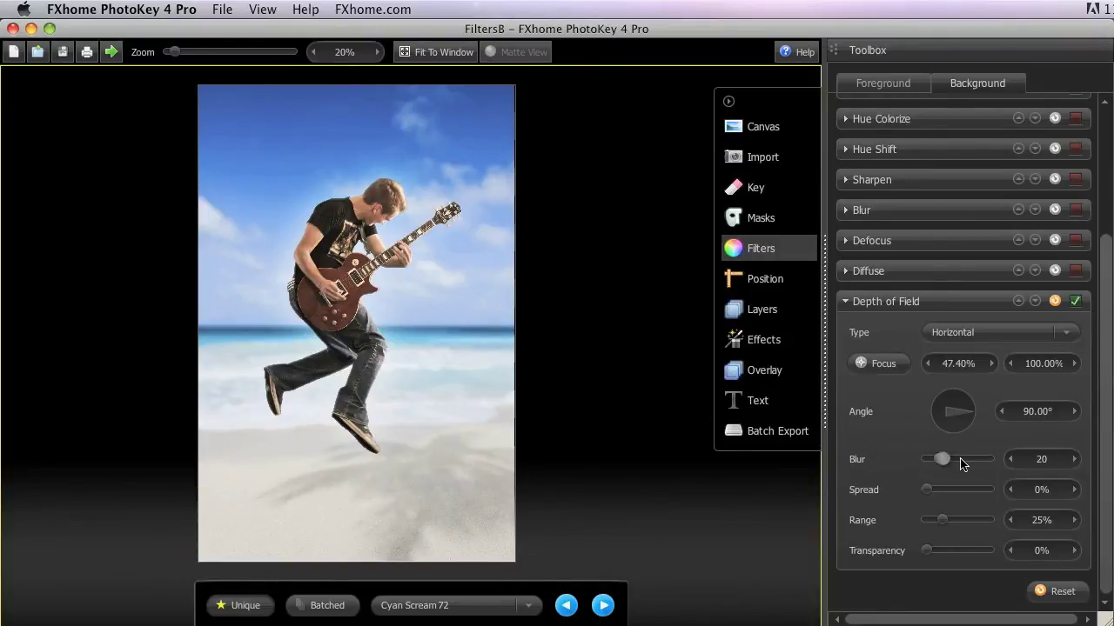
left_click_drag(961, 463, 977, 464)
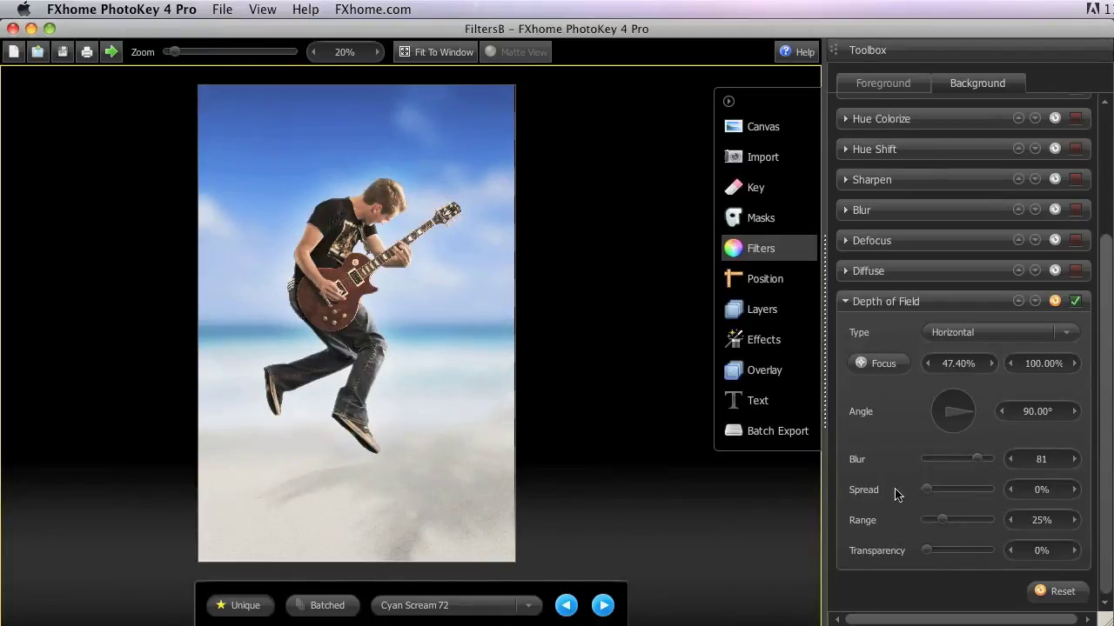
Set the Depth of Field Spread to 22% and Range to 39%, leaving Transparency at 0%
left_click_drag(926, 489, 942, 493)
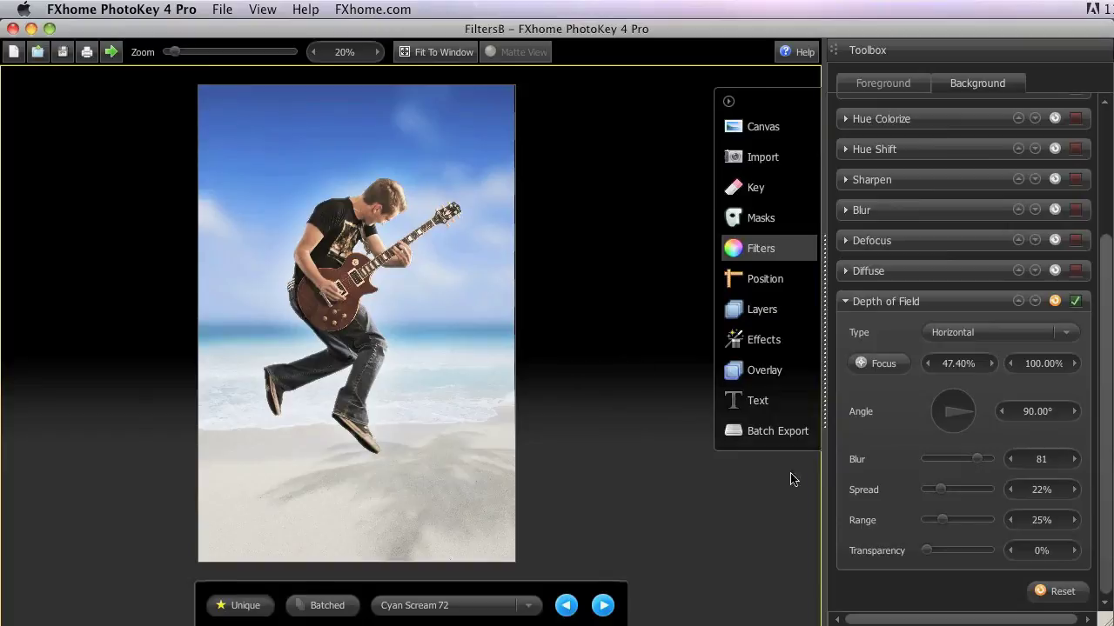
left_click_drag(940, 520, 917, 520)
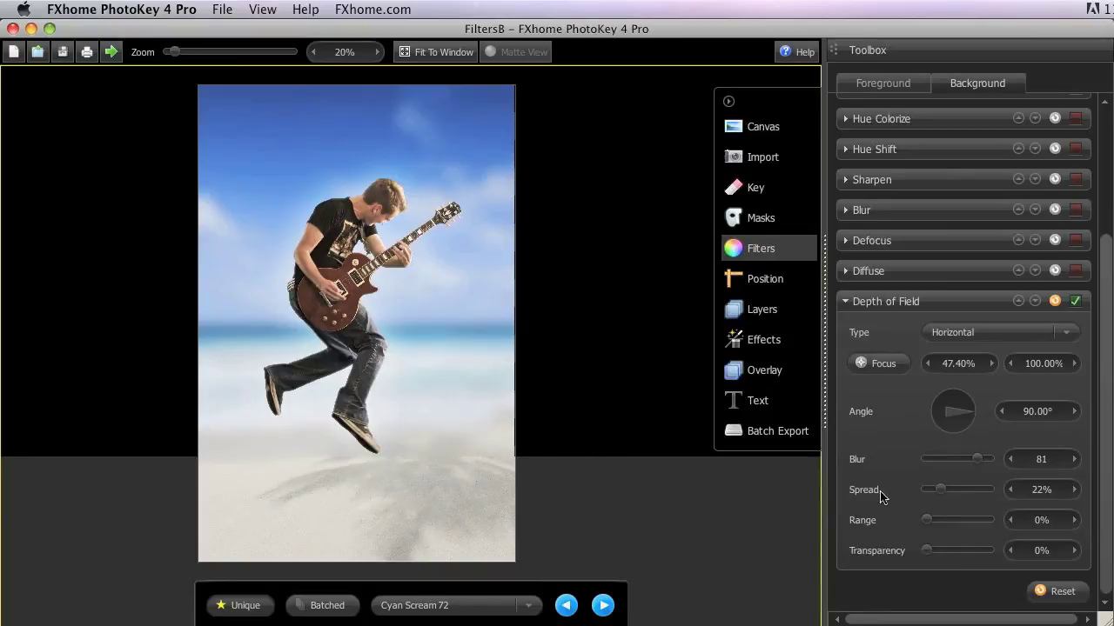
left_click_drag(928, 522, 950, 526)
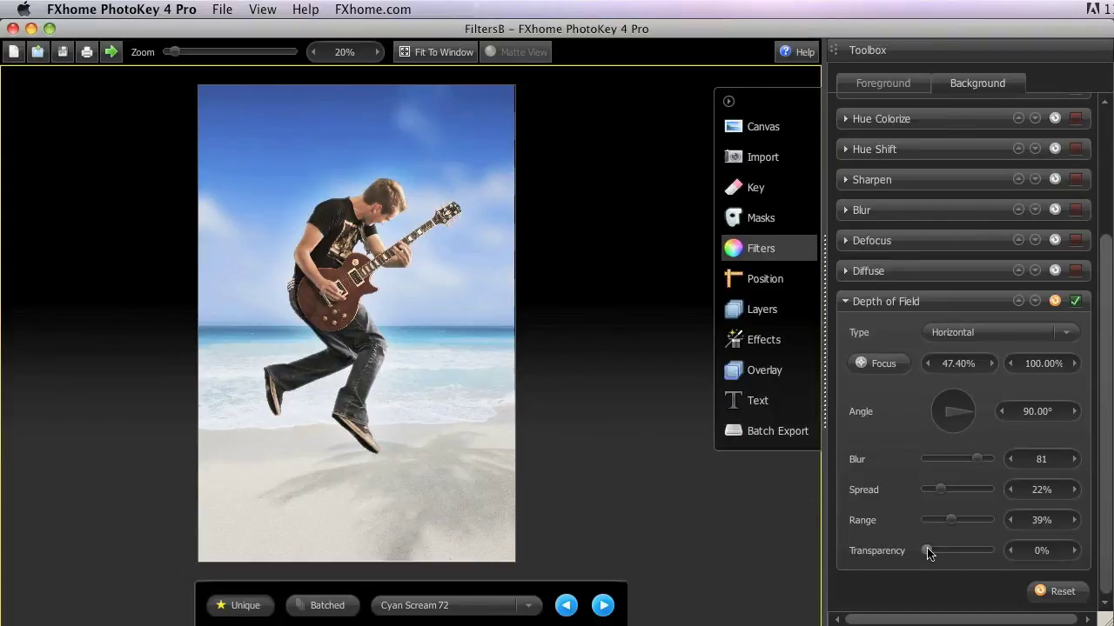
left_click_drag(927, 554, 896, 538)
left_click(966, 333)
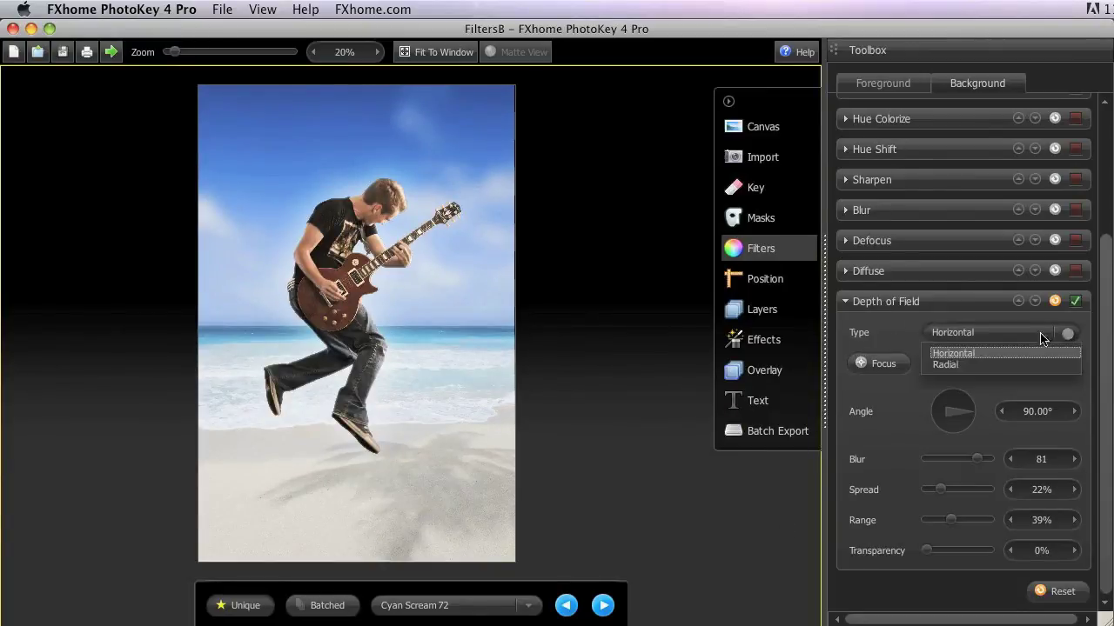
left_click(997, 366)
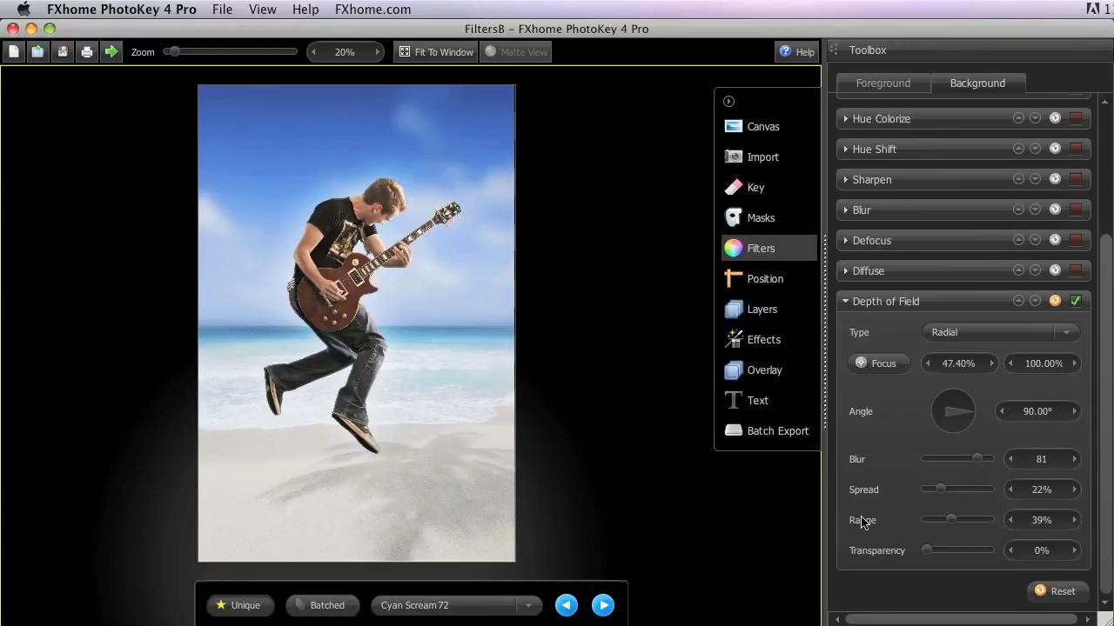
left_click(1067, 334)
left_click(992, 354)
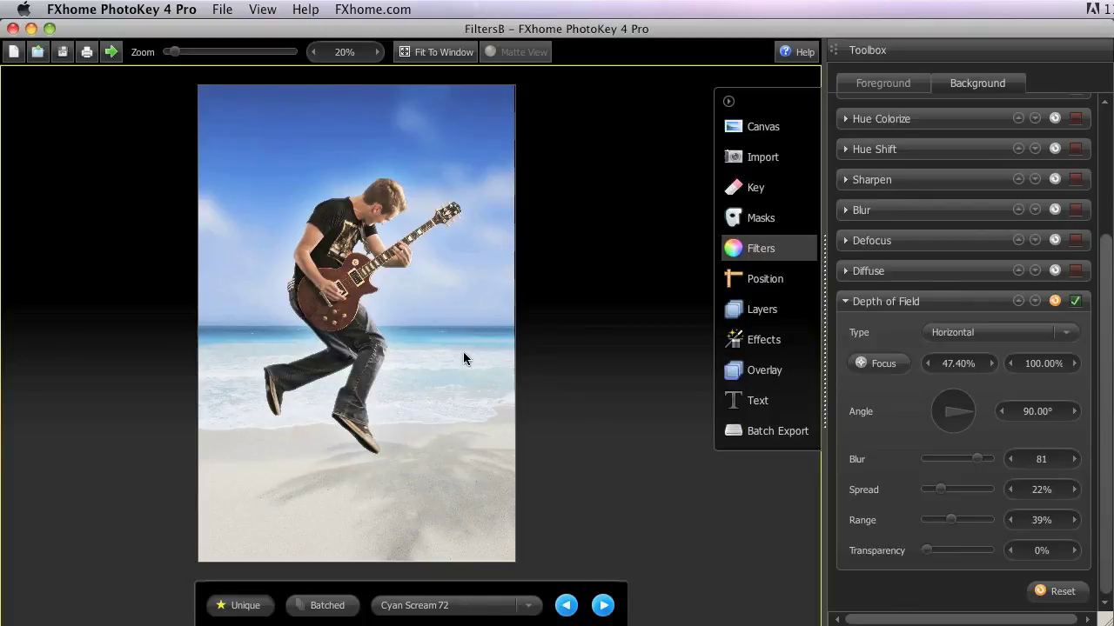
left_click(1075, 301)
left_click(1075, 301)
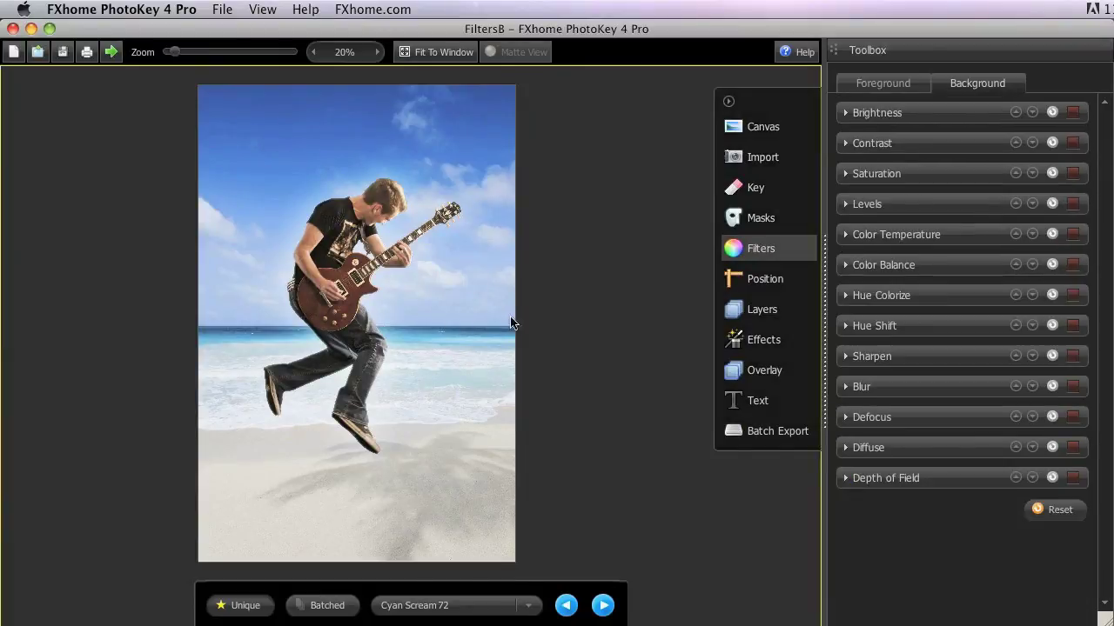
left_click(1073, 478)
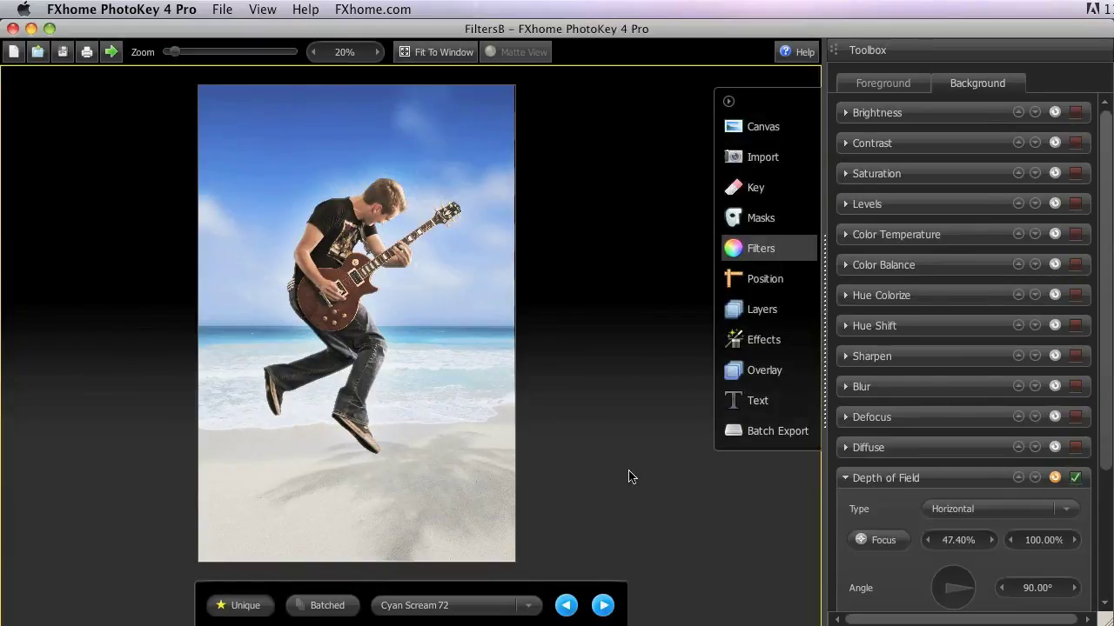
scroll(1101, 471, "down", 5)
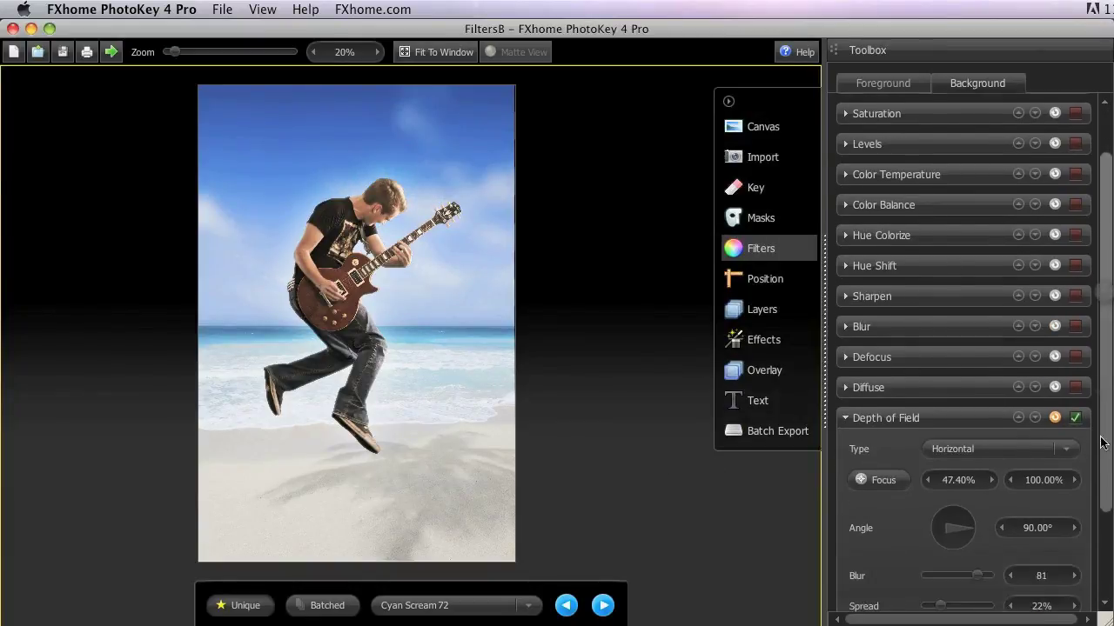